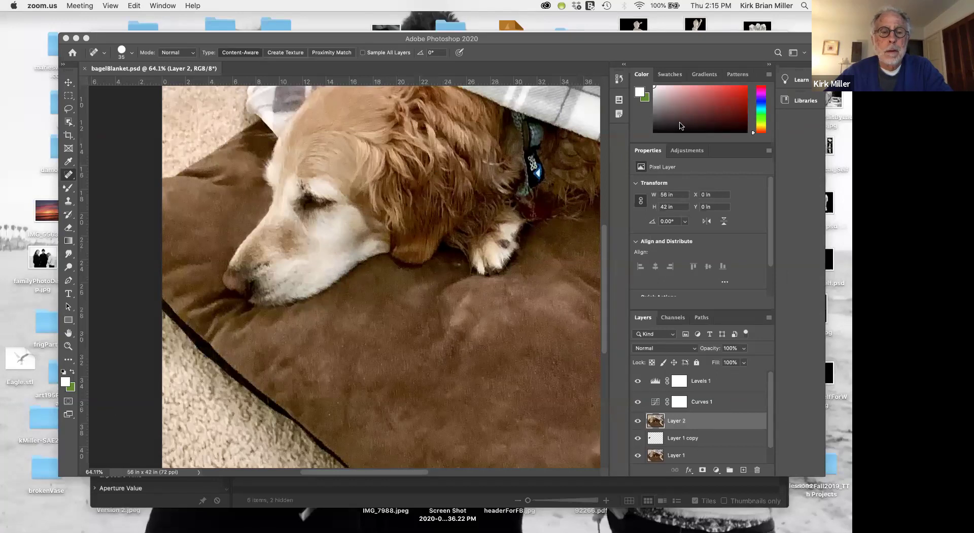
- Switch to Photoshop, show the whole dog photo and look up the Browse in Bridge command
click(502, 214)
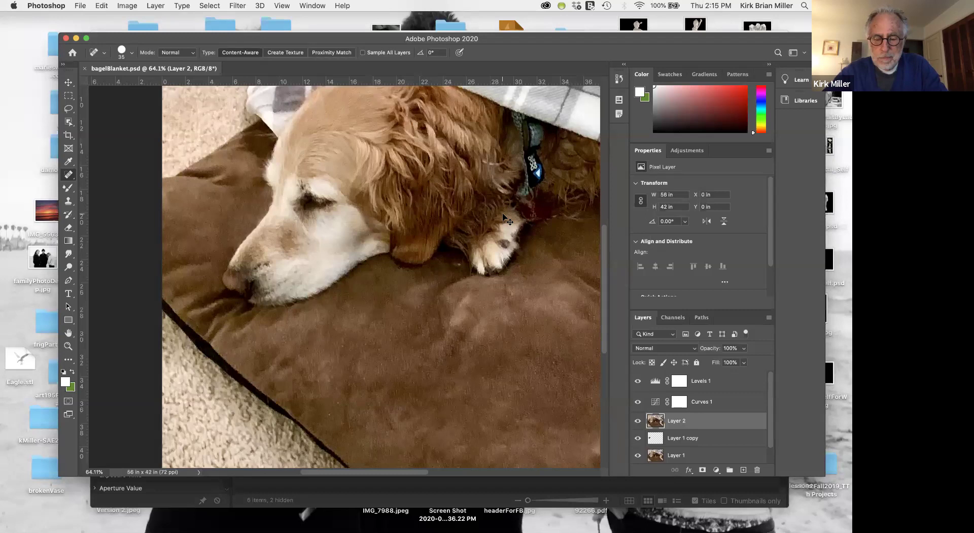
key(super+minus)
key(super+minus)
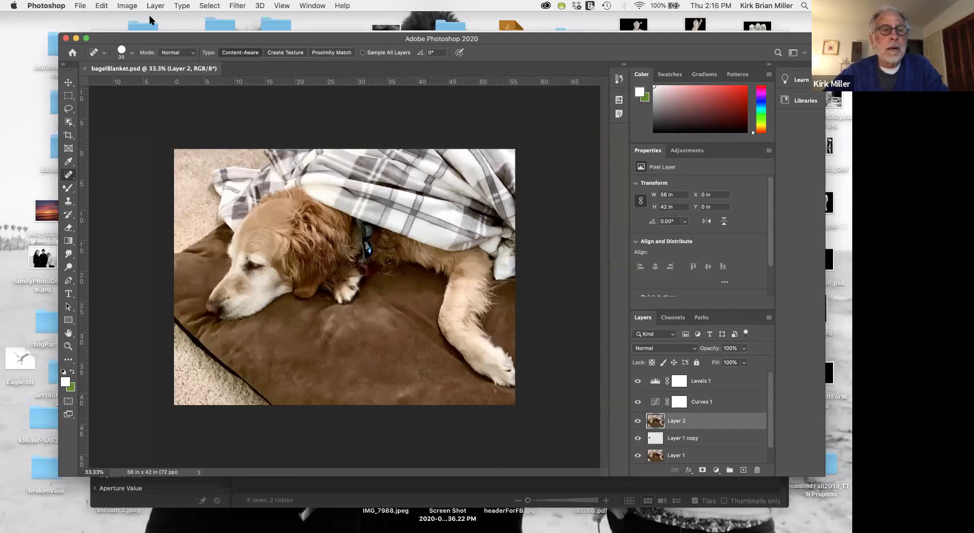
click(81, 6)
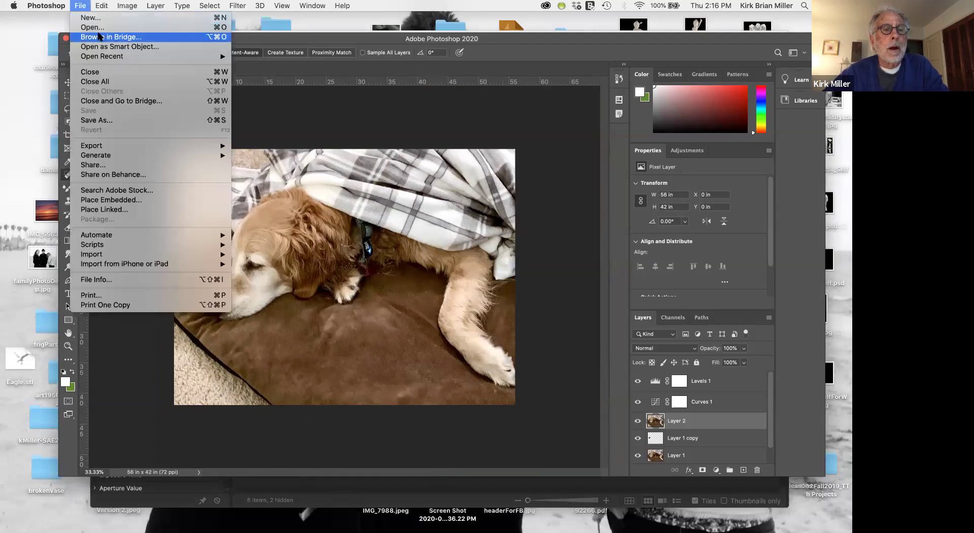
click(82, 6)
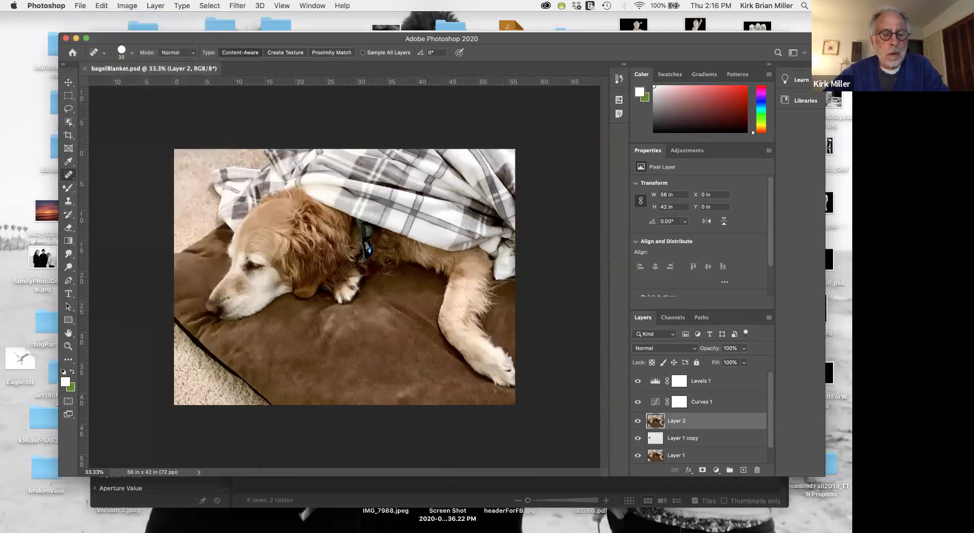
- Switch to Adobe Bridge and view the Lesson12 folder in the Essentials workspace and again in the Filmstrip workspace
click(296, 488)
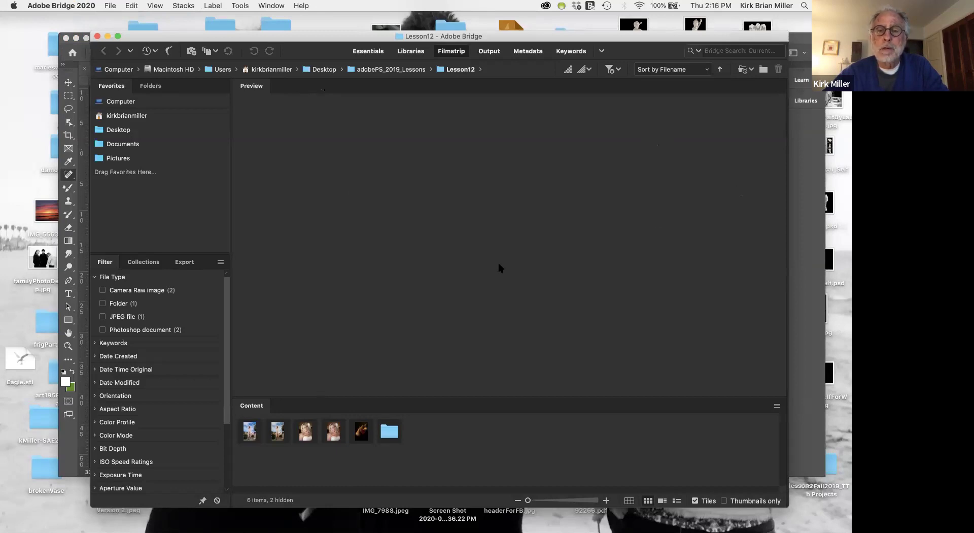
drag(373, 36, 344, 56)
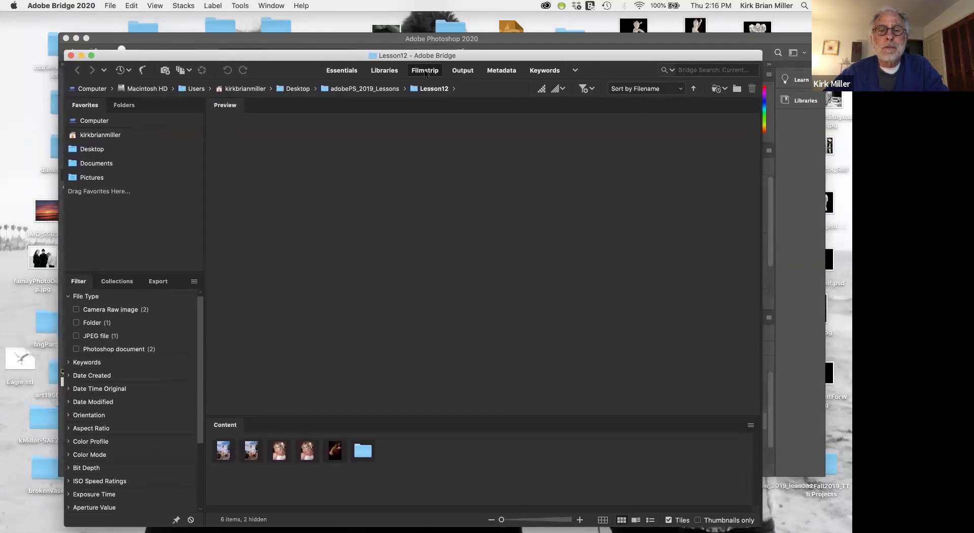
click(338, 71)
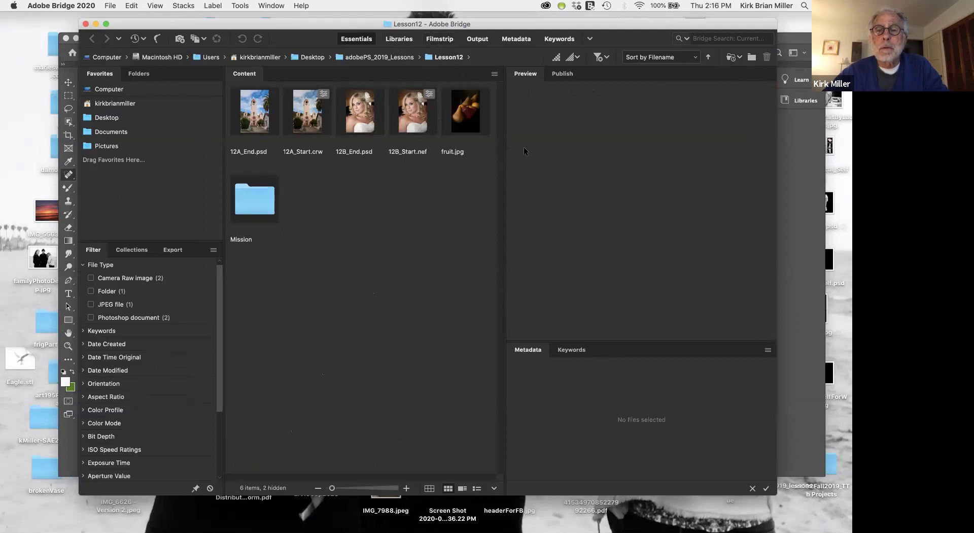
click(431, 40)
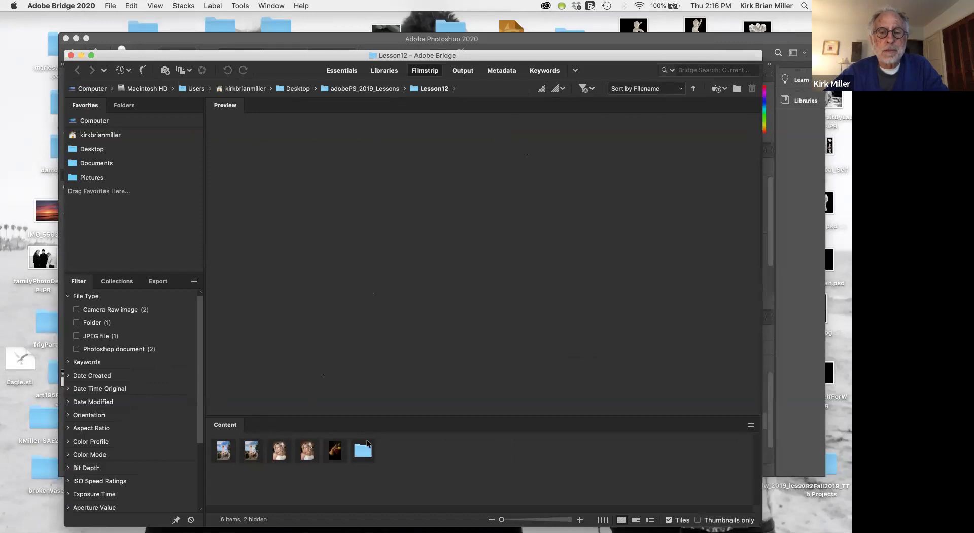
- Preview 12B_End.psd, 12A_End.psd, 12A_Start.crw and 12B_Start.nef to compare the finished images with their raw originals
click(276, 453)
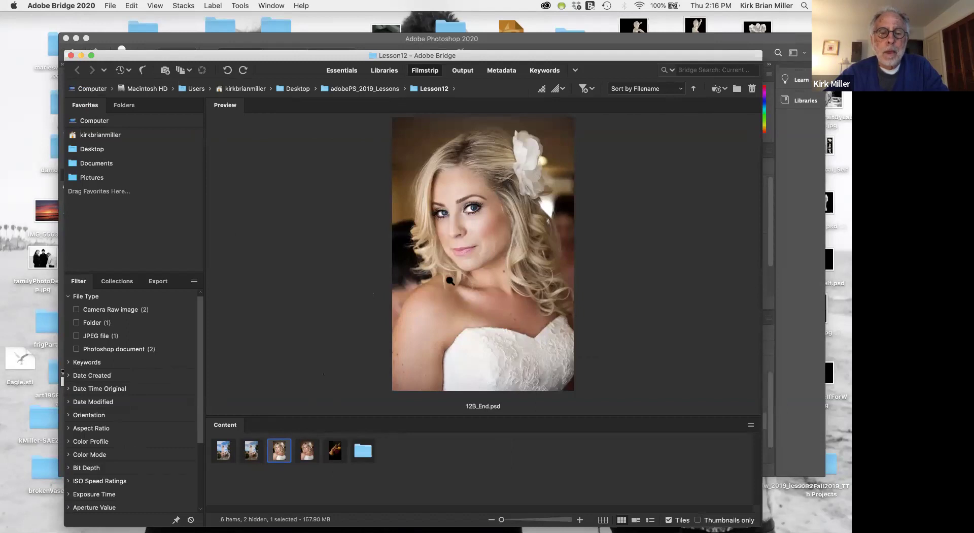
click(224, 453)
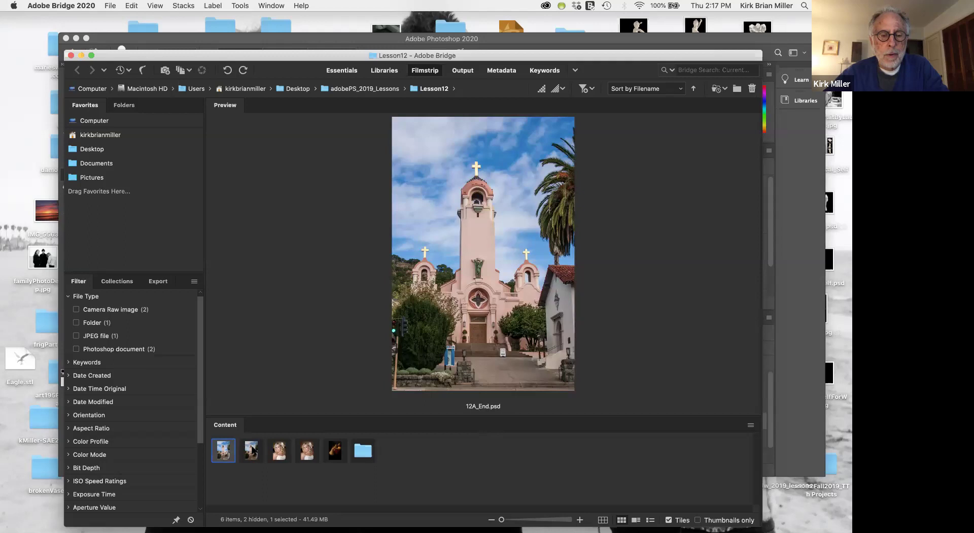
click(255, 449)
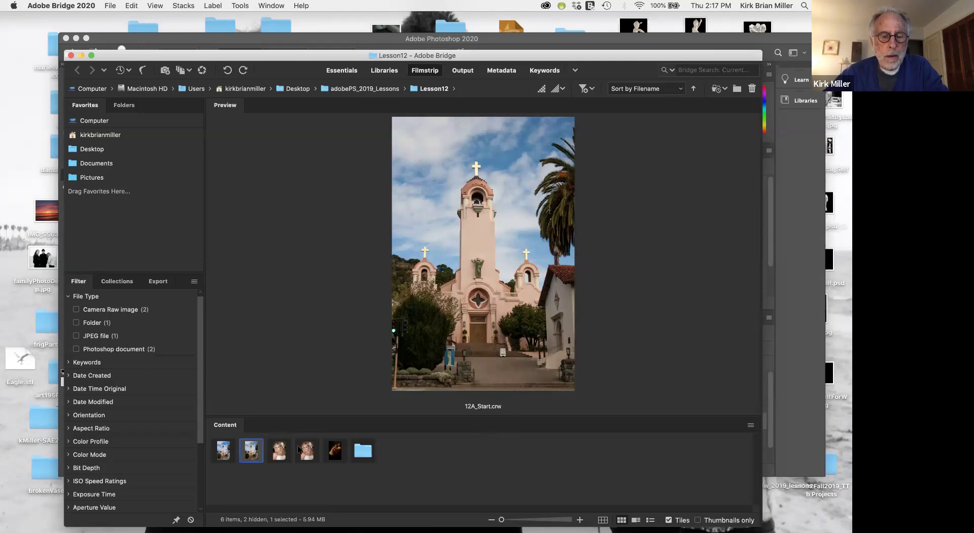
click(280, 453)
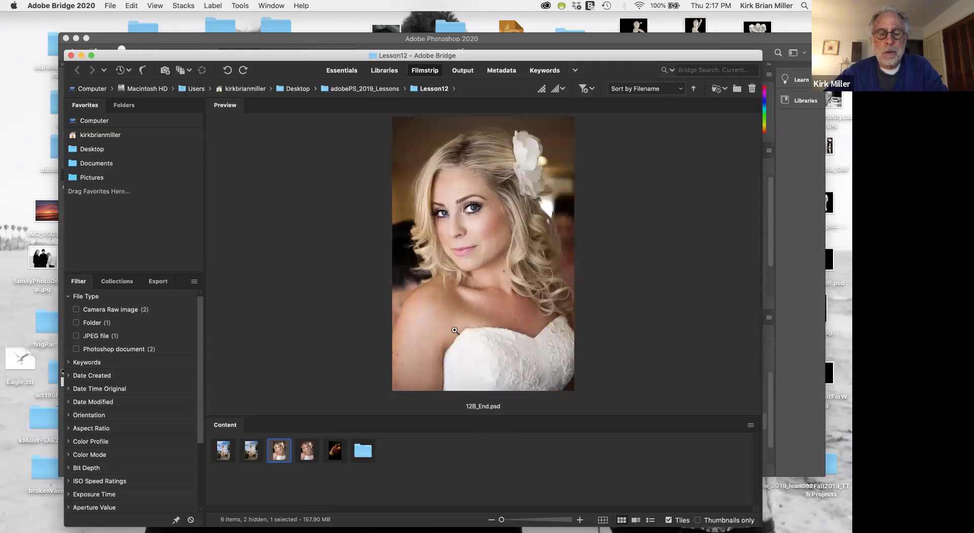
click(306, 450)
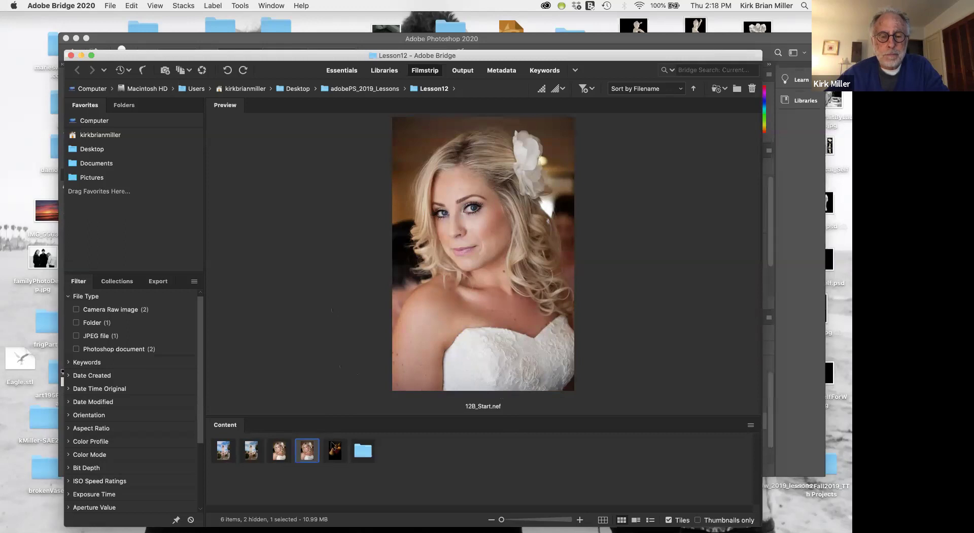
- Preview only the two raw files again, 12B_Start.nef and 12A_Start.crw, and leave nothing selected
click(434, 469)
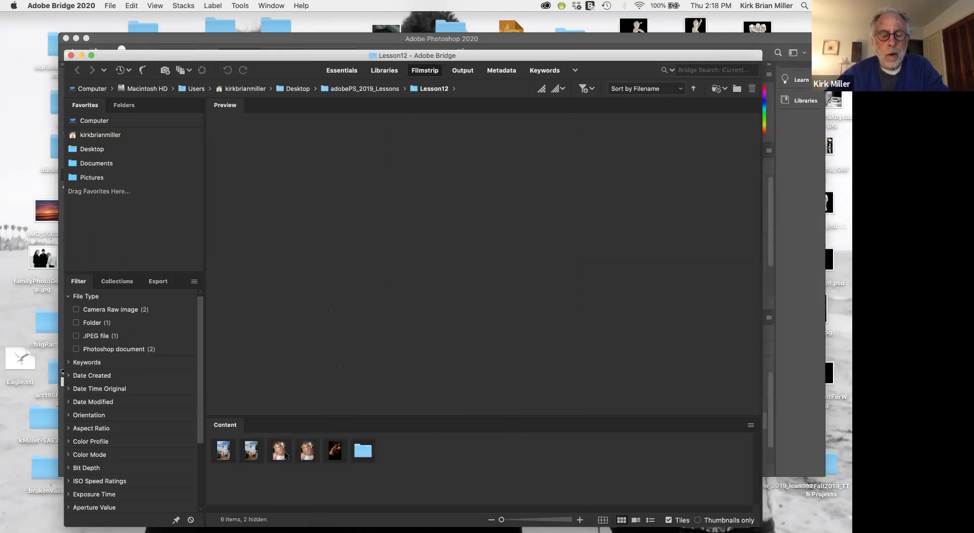
click(307, 451)
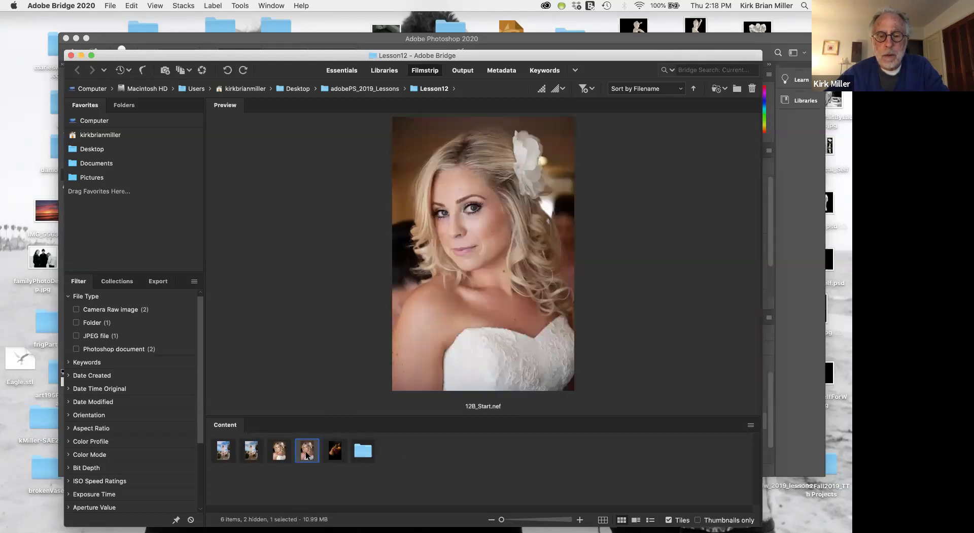
click(251, 449)
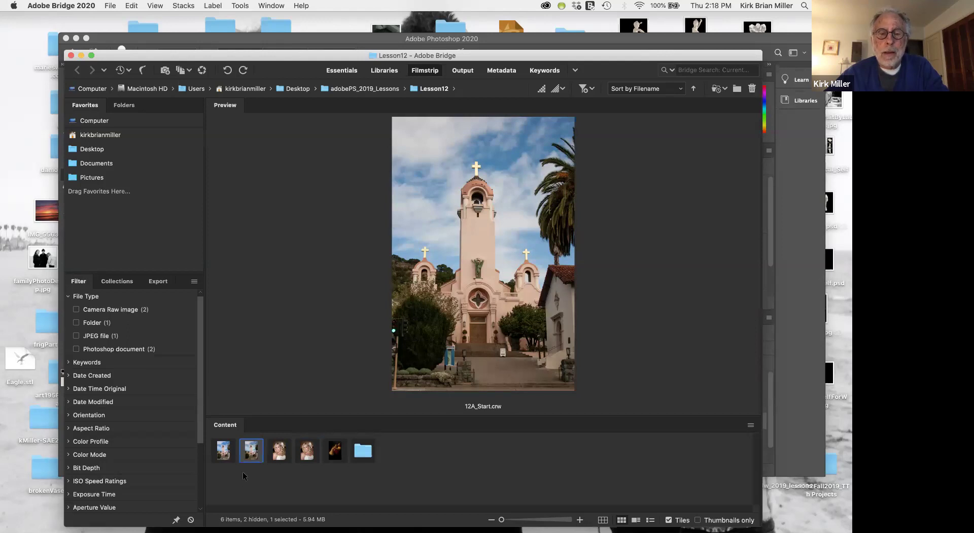
click(294, 475)
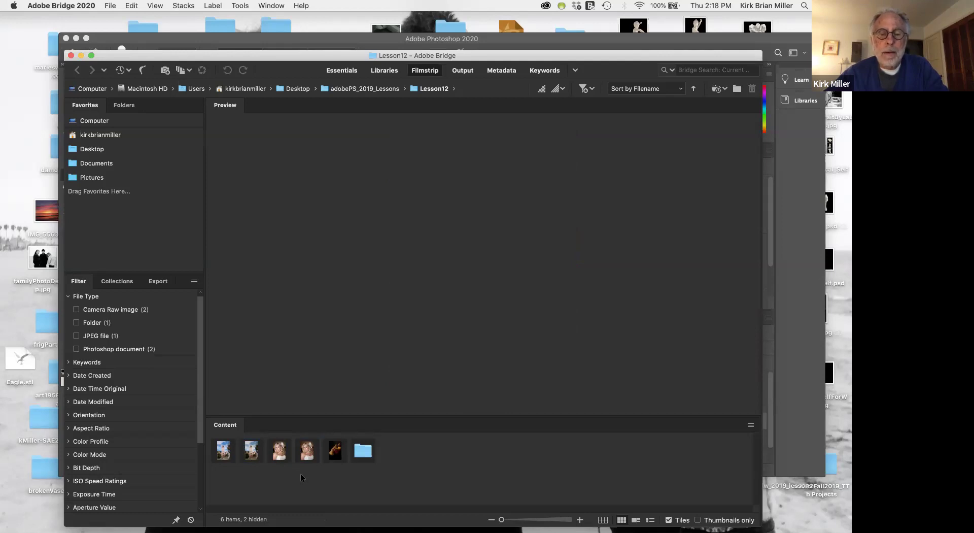
- Preview fruit.jpg and look up its Open in Camera Raw command without running it
click(334, 452)
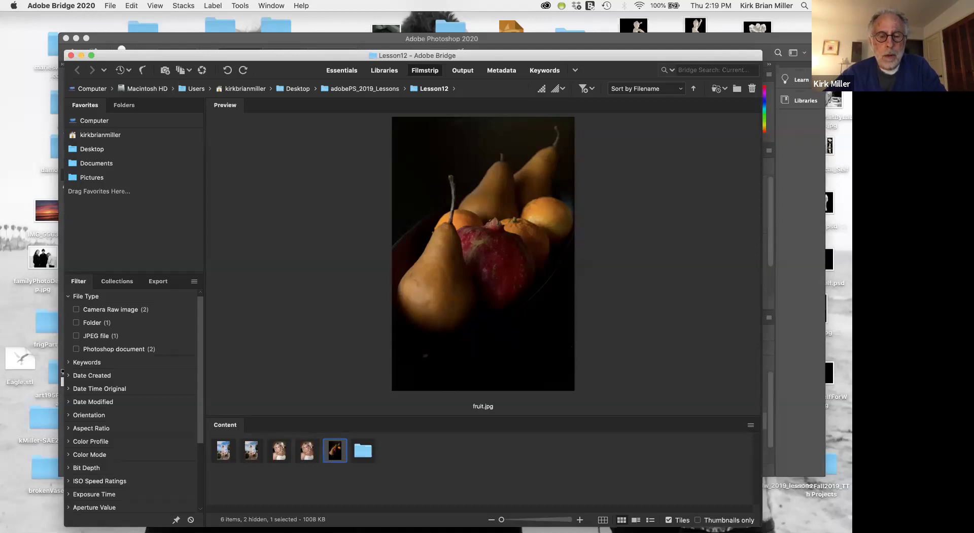
right_click(338, 448)
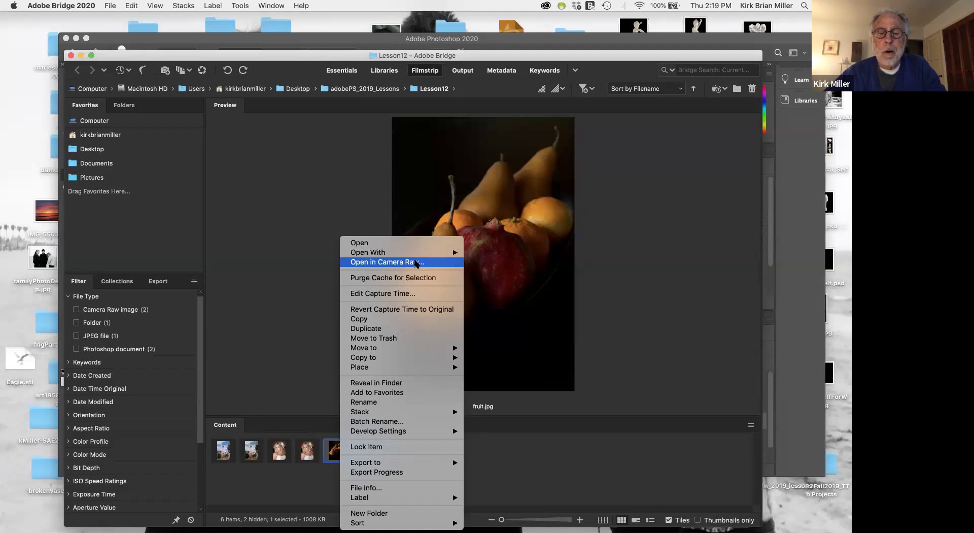
click(318, 275)
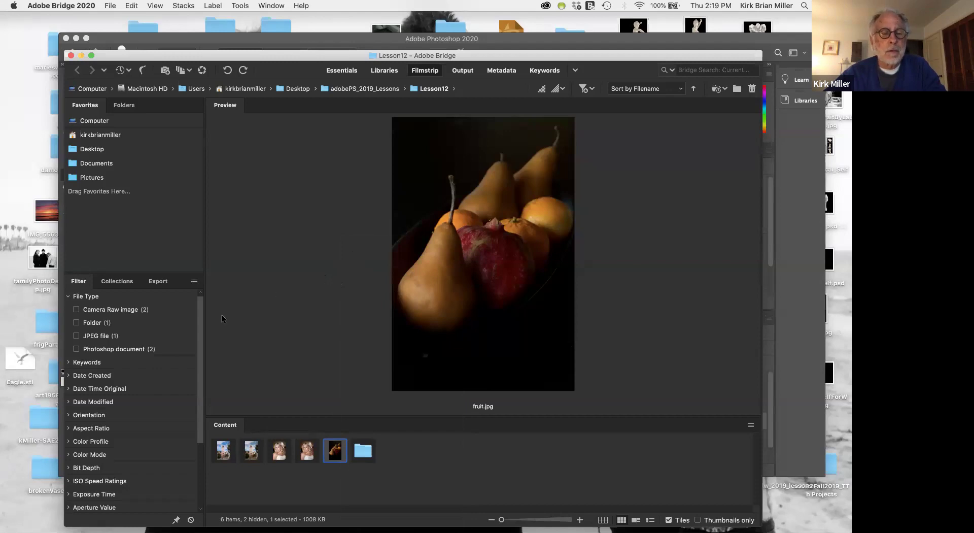
- Show the Lesson12 folder in the Metadata workspace and expand the File Properties of 12A_Start.crw
scroll(133, 388, down, 5)
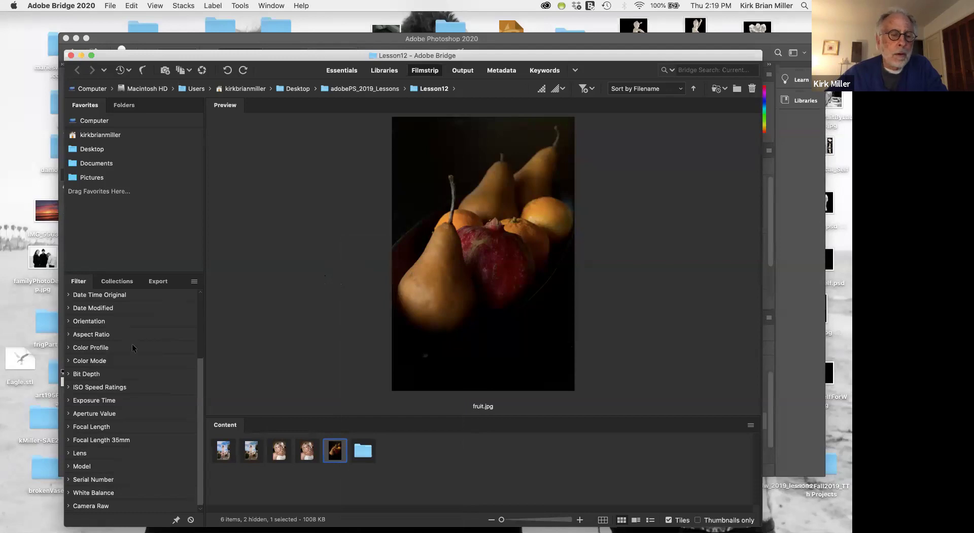
scroll(132, 345, up, 5)
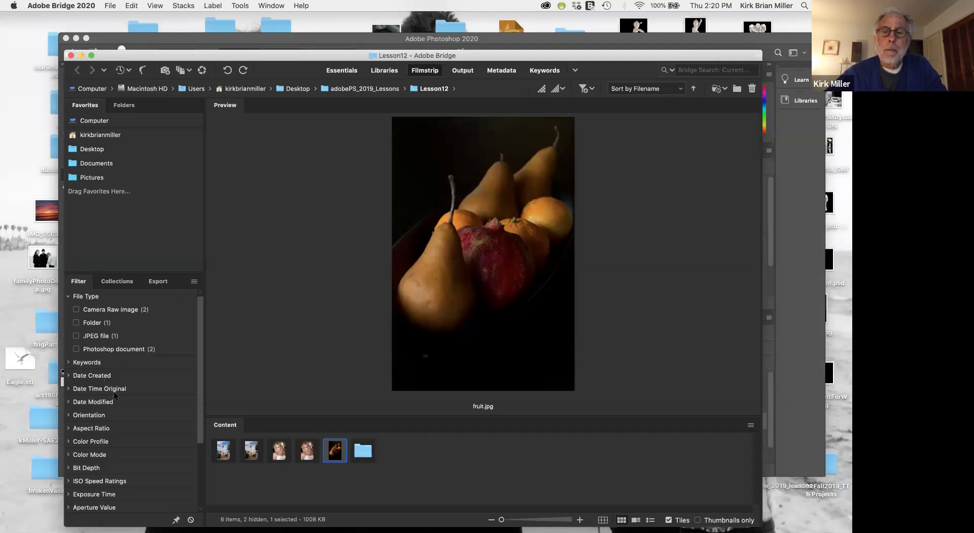
click(502, 71)
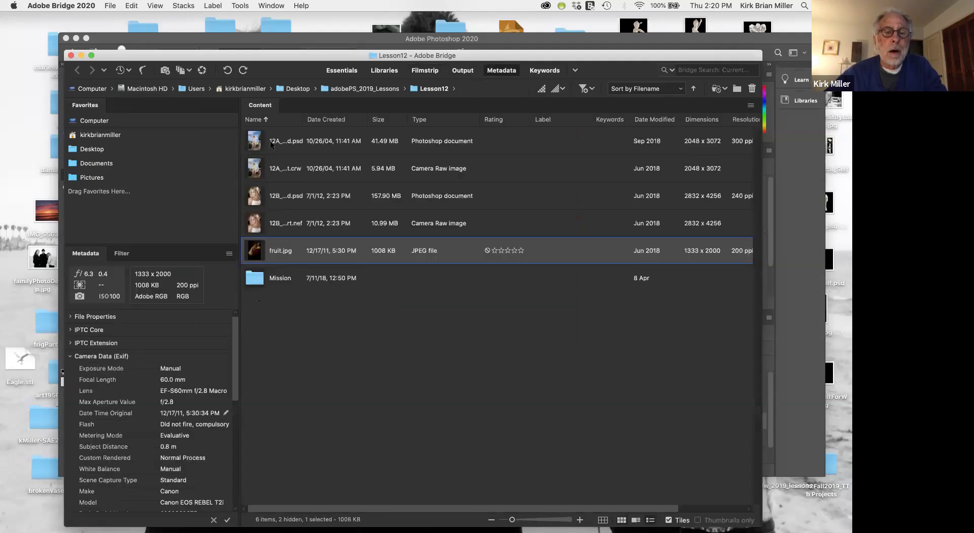
click(255, 170)
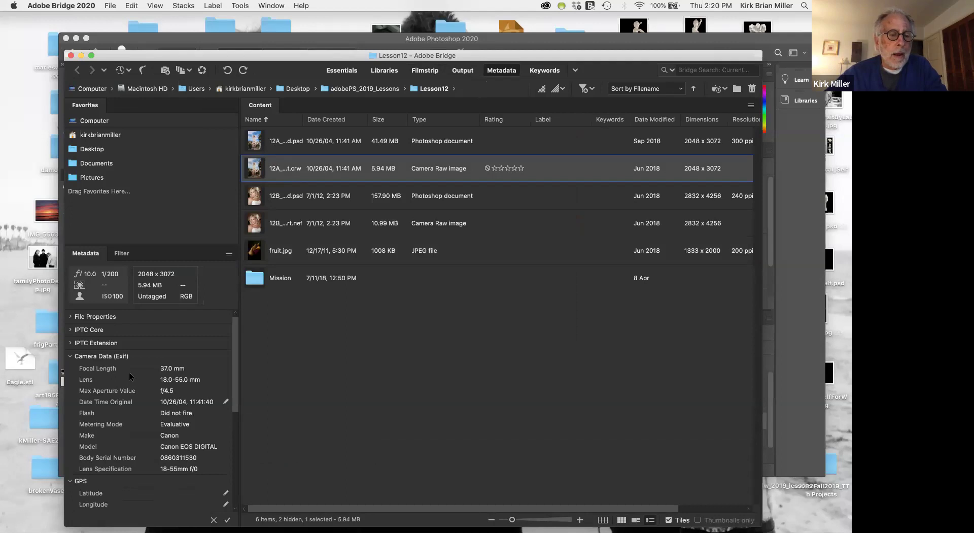
click(70, 316)
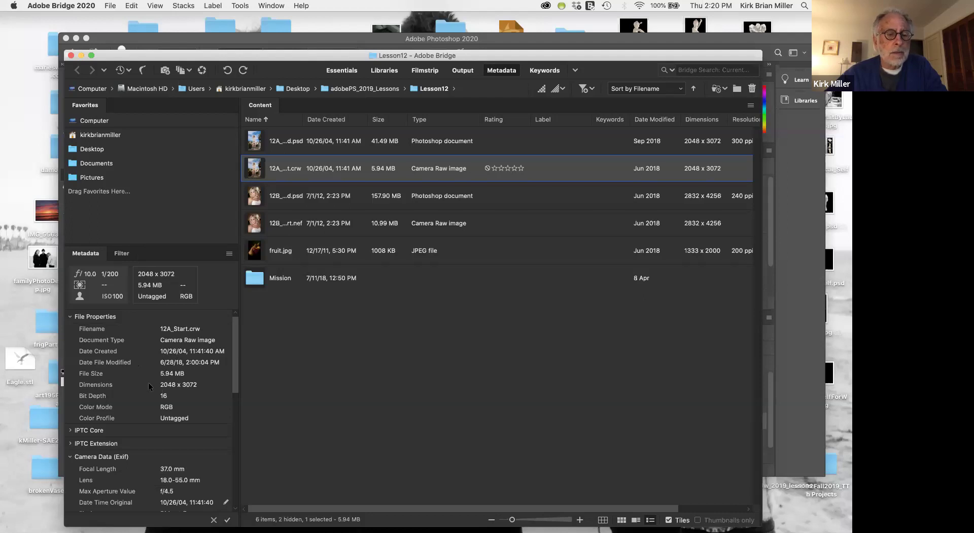
- Examine the file properties, Exif camera data, GPS and Camera Raw settings of 12A_Start.crw, and collapse the Camera Raw section
scroll(187, 433, down, 2)
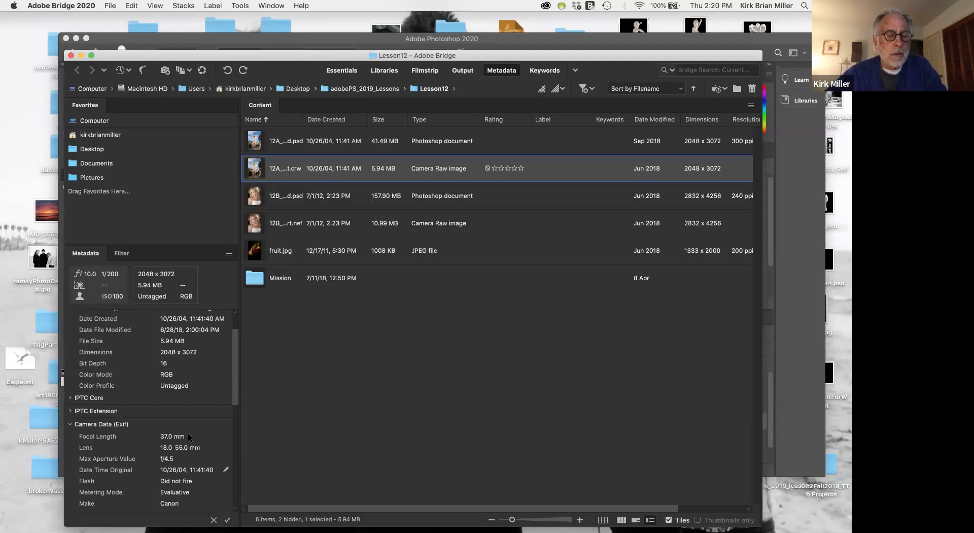
scroll(153, 384, up, 2)
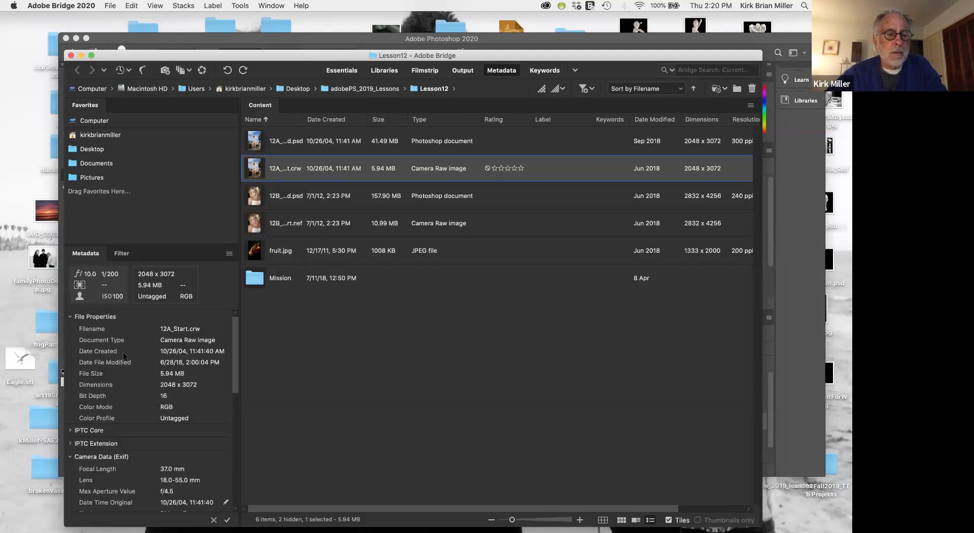
scroll(143, 363, down, 6)
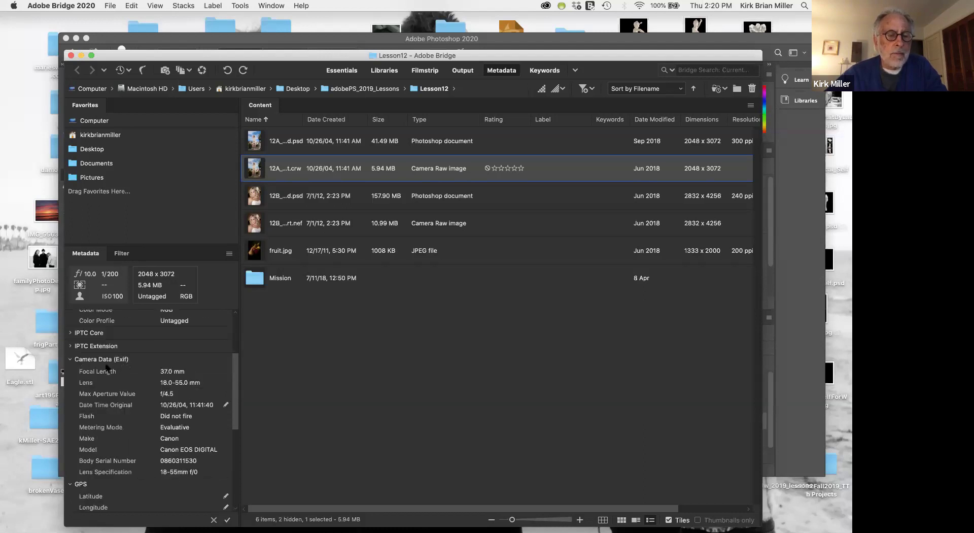
scroll(109, 368, up, 2)
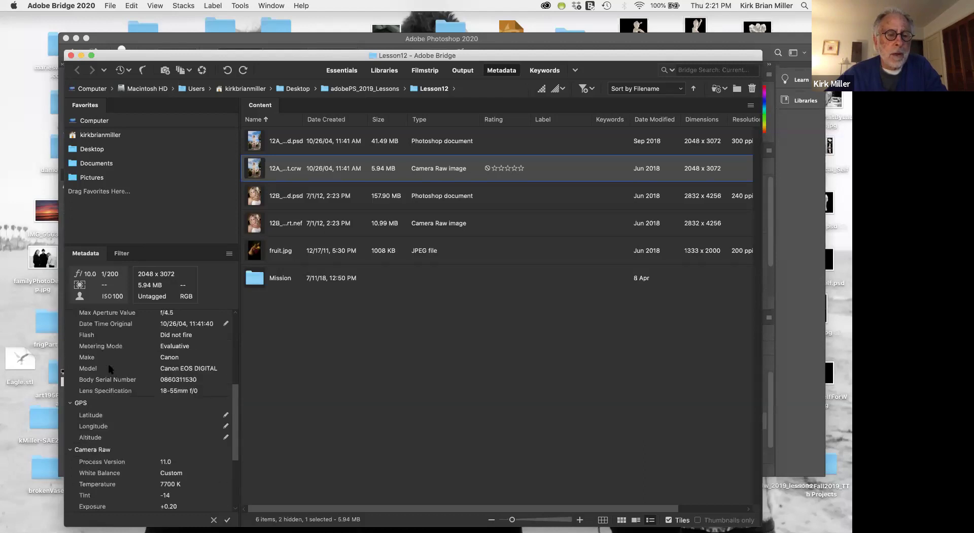
scroll(109, 368, down, 4)
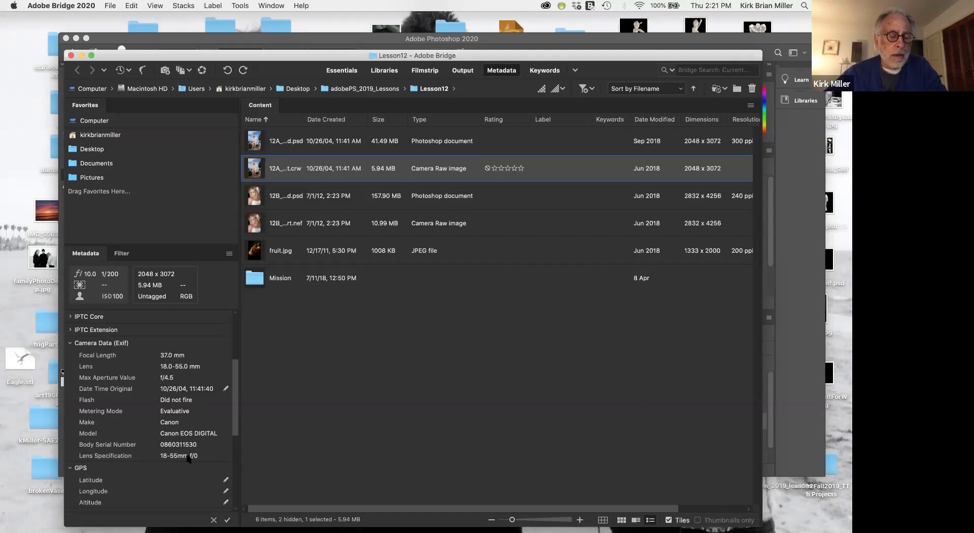
scroll(189, 458, down, 2)
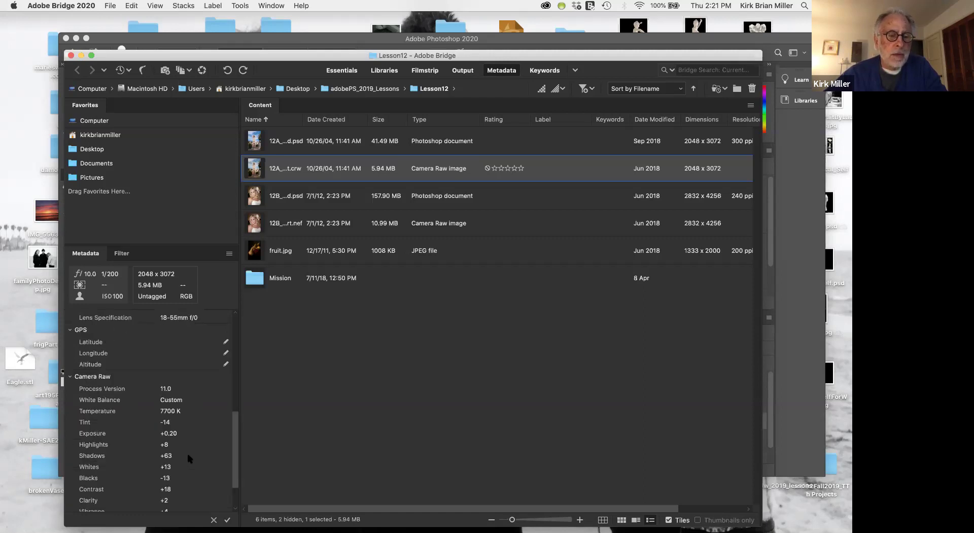
scroll(188, 458, down, 3)
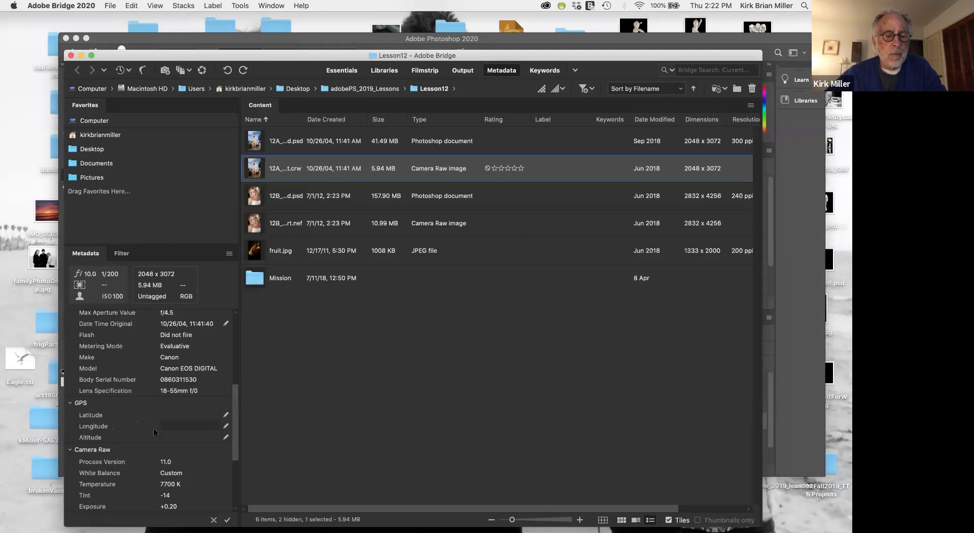
scroll(174, 440, down, 4)
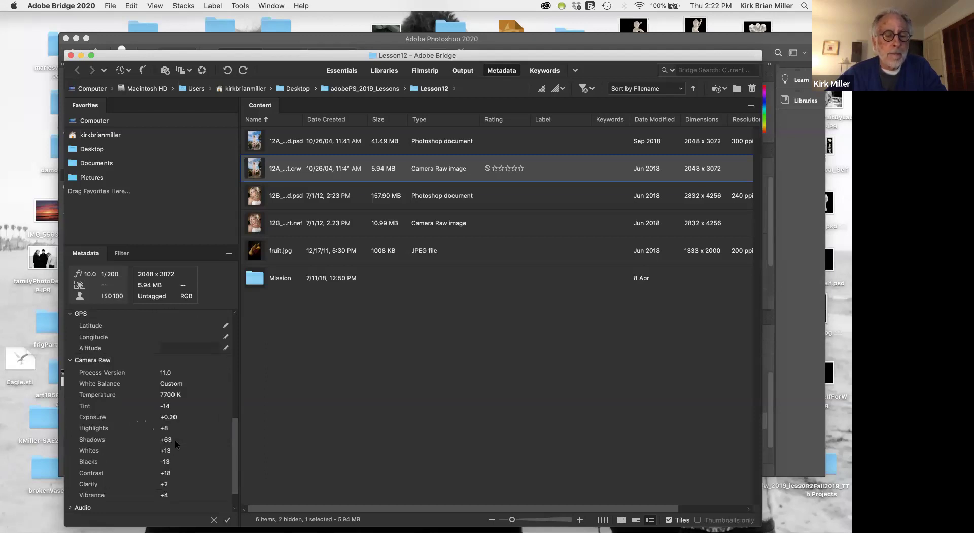
scroll(176, 439, down, 1)
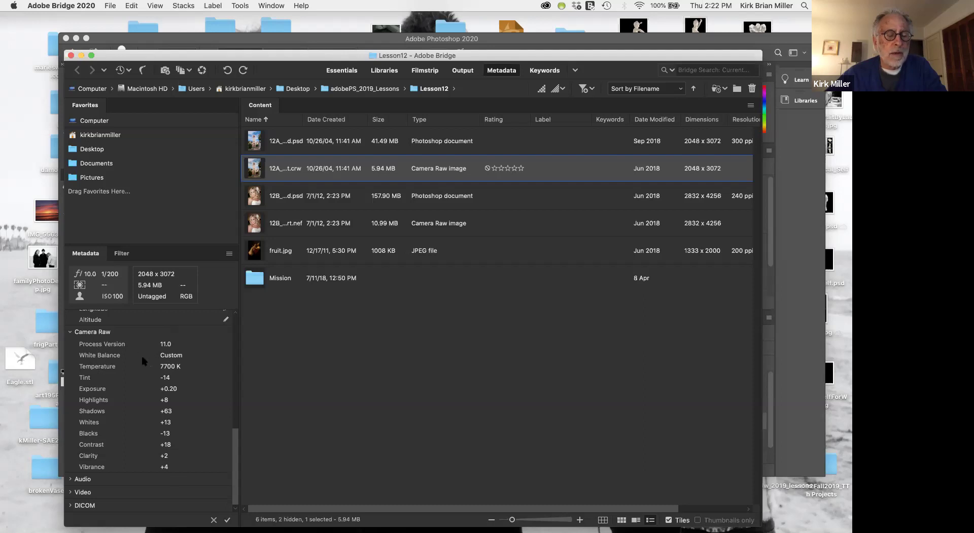
click(70, 332)
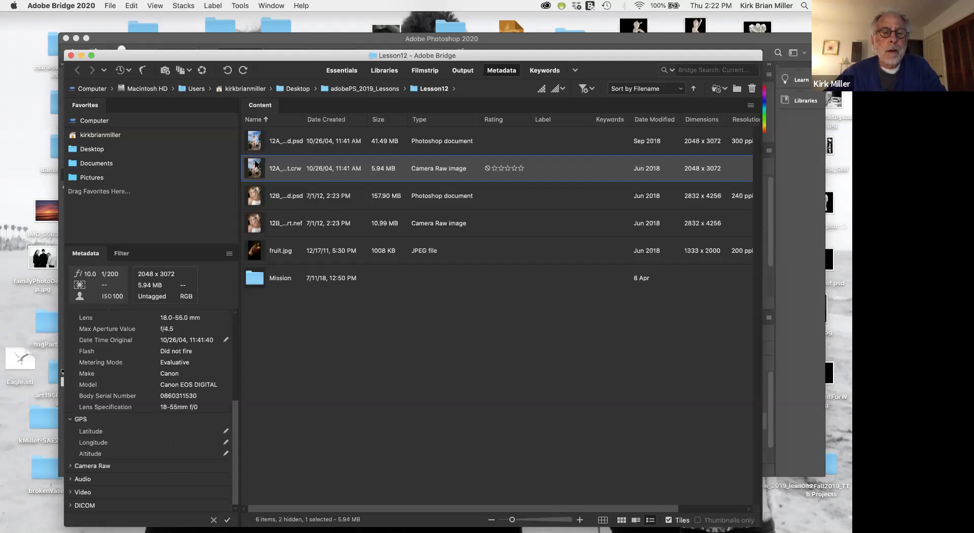
- Show the Lesson12 folder in the Filmstrip workspace and bring up 12A_Start.crw in Camera Raw in Photoshop
click(424, 71)
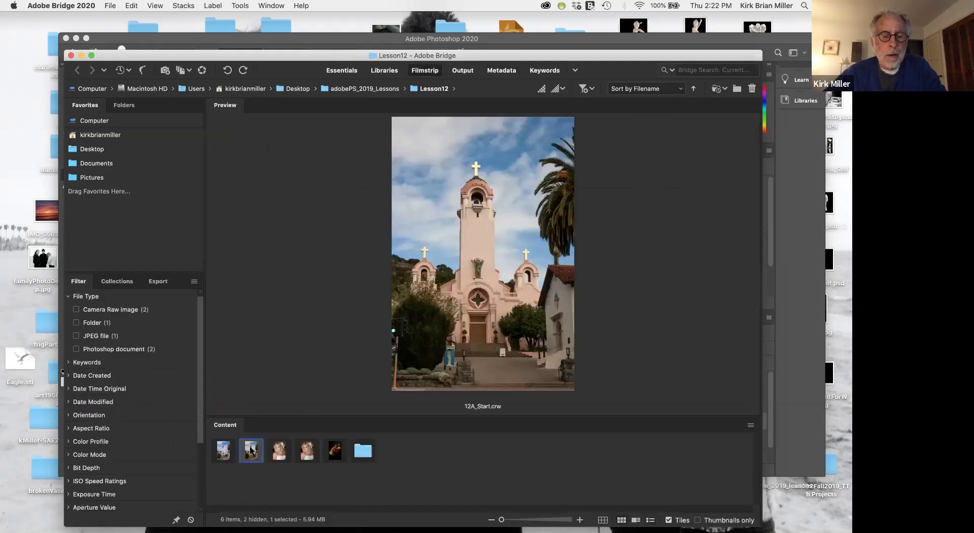
key(super+Tab)
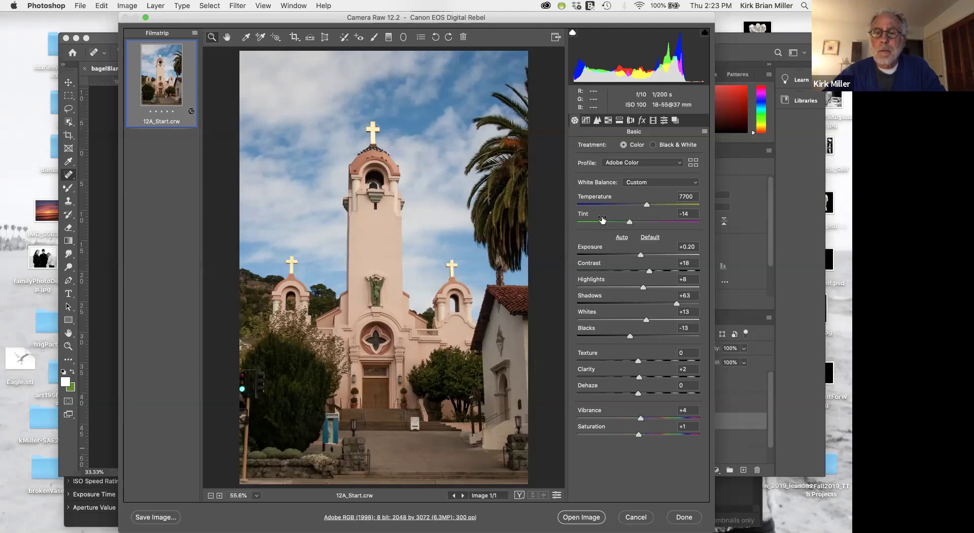
click(519, 159)
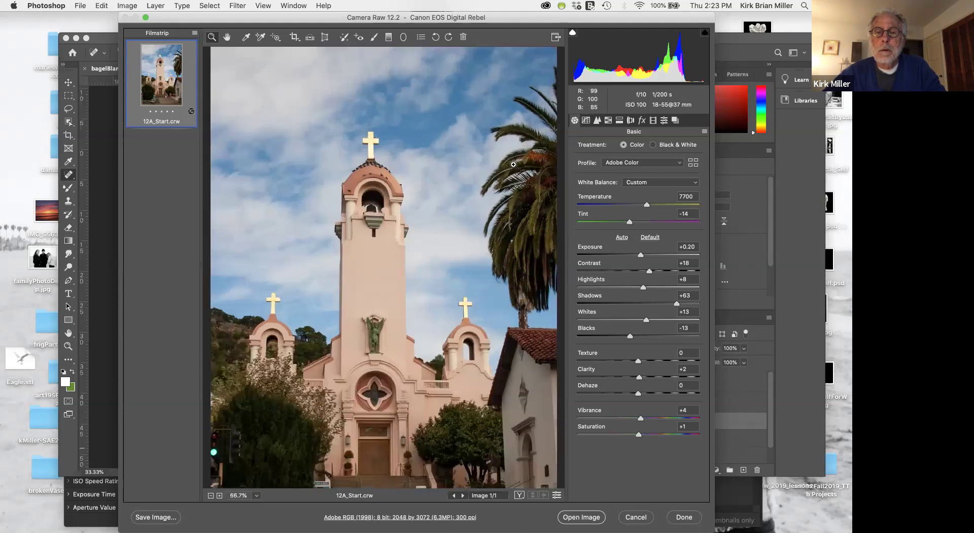
key(alt)
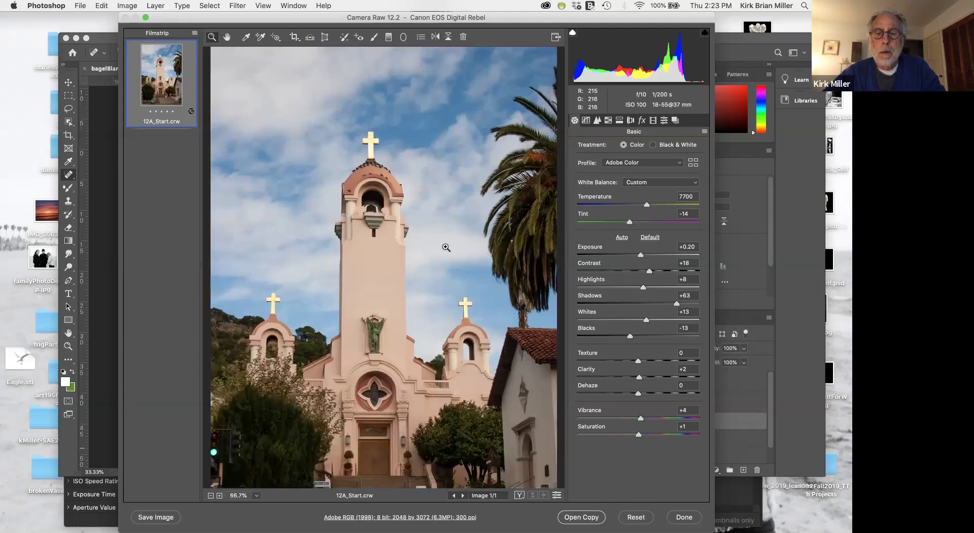
alt+click(446, 247)
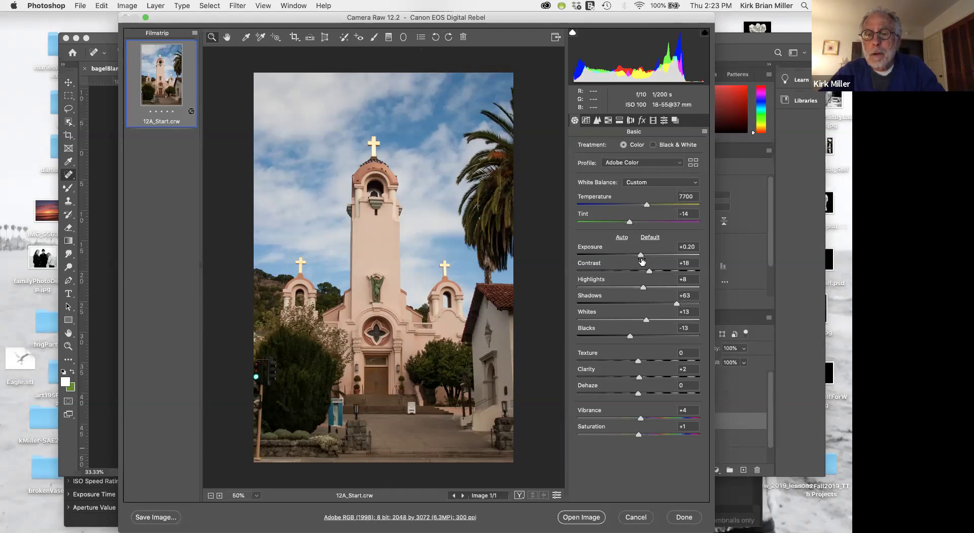
- Reset the Exposure, Contrast, Highlights, Whites and Blacks of 12A_Start.crw to 0
drag(640, 255, 637, 254)
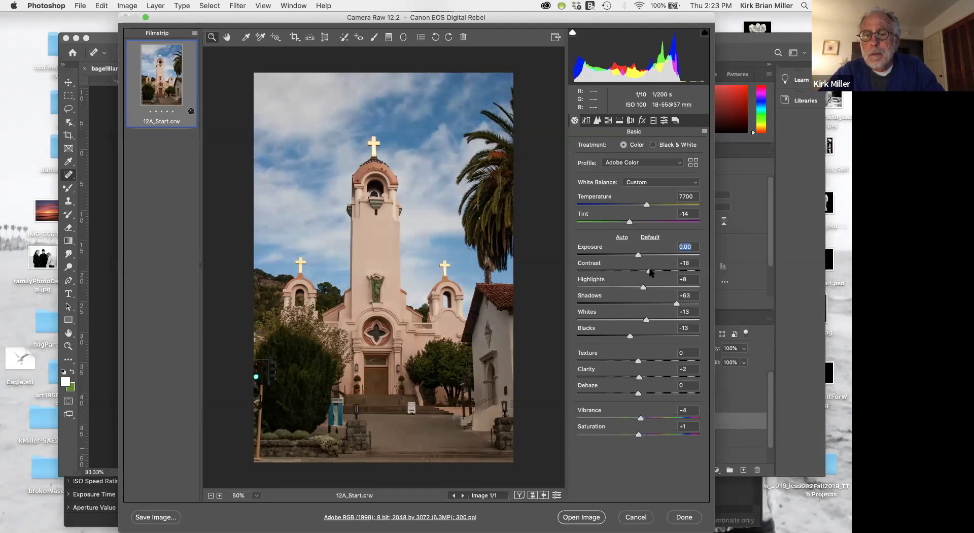
drag(648, 269, 638, 286)
double_click(638, 286)
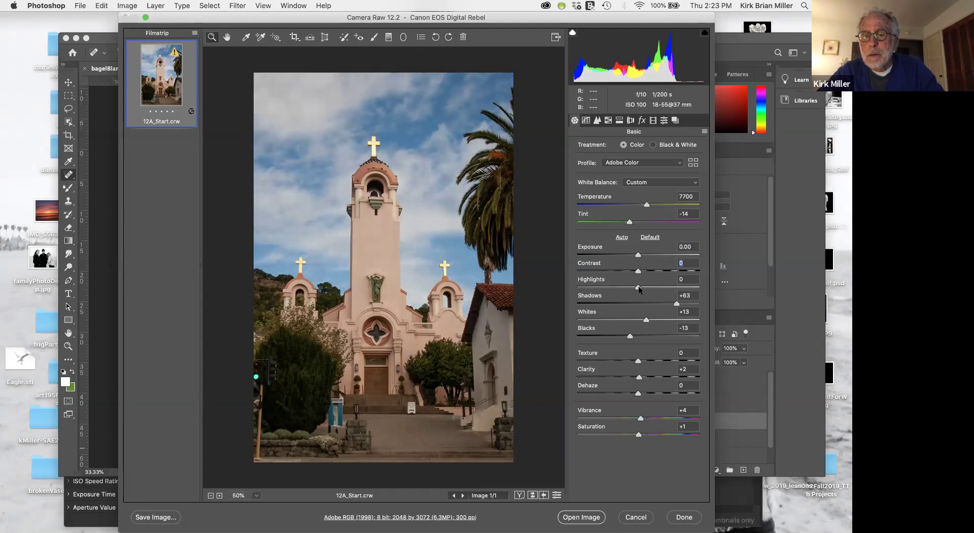
drag(646, 318, 638, 318)
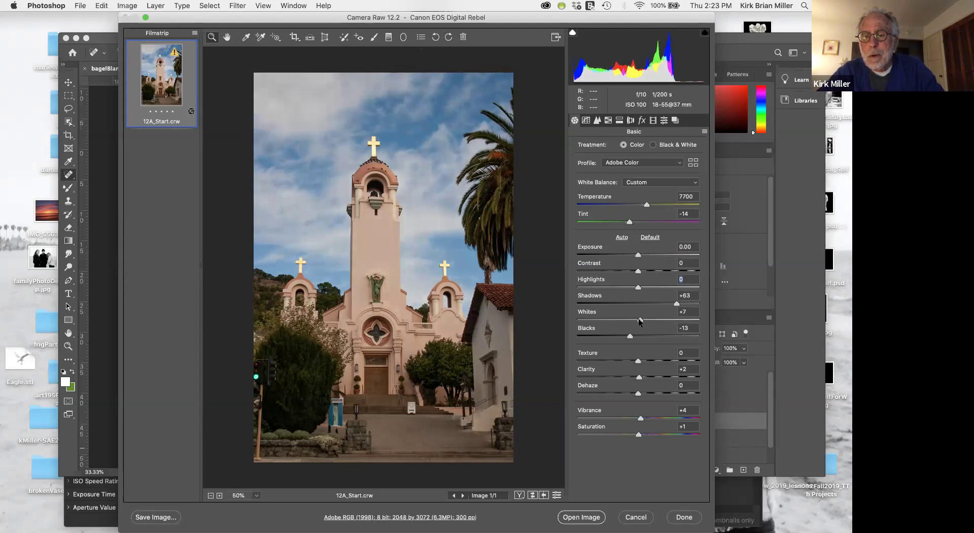
double_click(638, 318)
drag(629, 335, 636, 337)
double_click(637, 334)
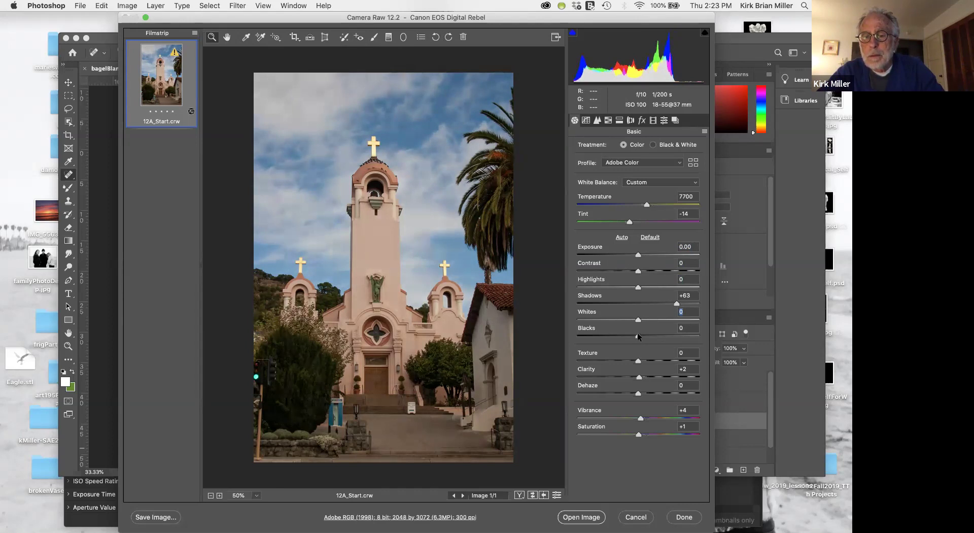
- Reset Clarity, Vibrance, Saturation and Shadows to 0 and set the white balance to As Shot
drag(639, 376, 639, 376)
double_click(638, 376)
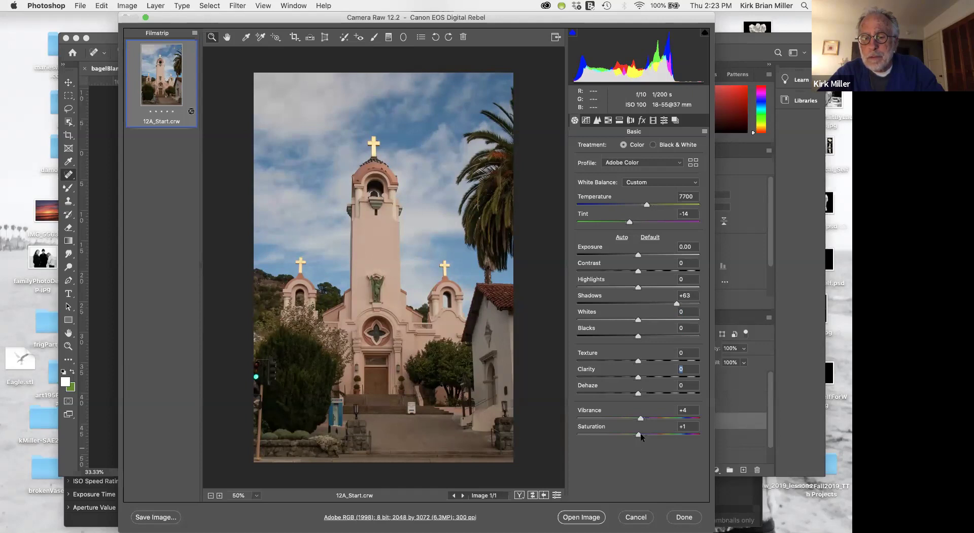
drag(642, 416, 640, 418)
double_click(639, 418)
double_click(639, 434)
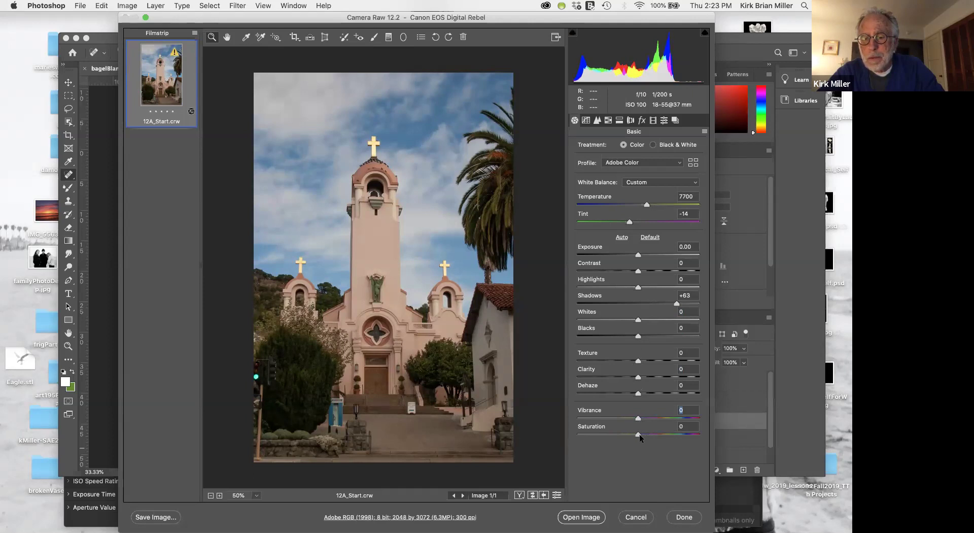
click(639, 434)
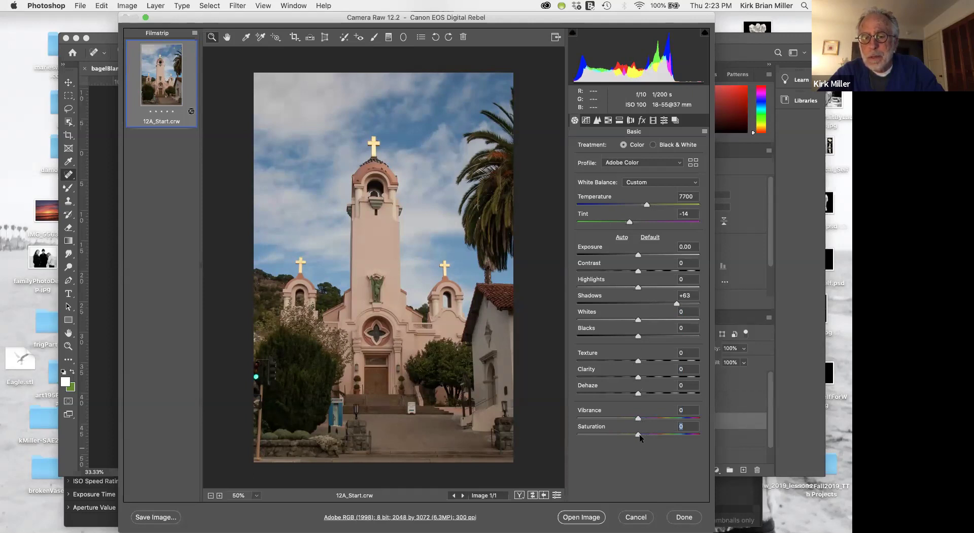
double_click(675, 305)
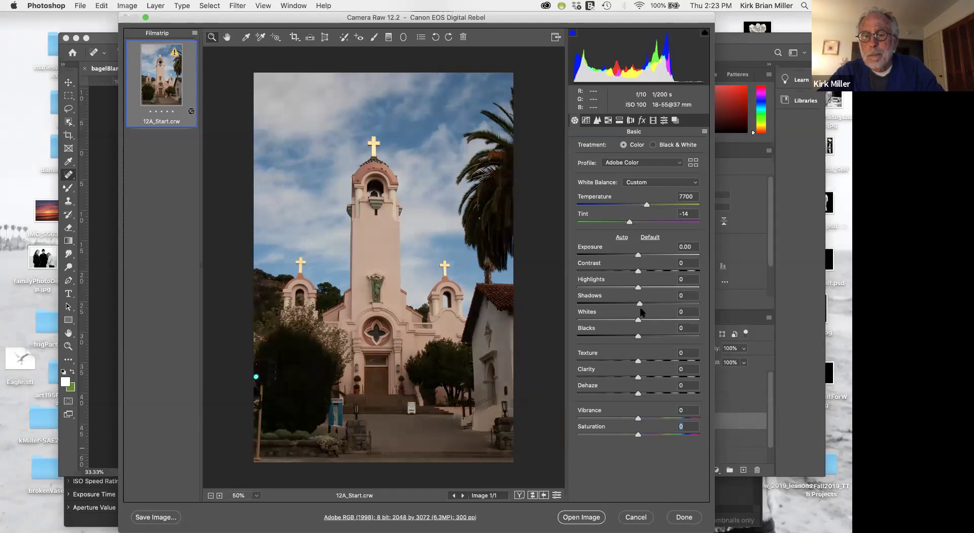
drag(641, 311, 637, 313)
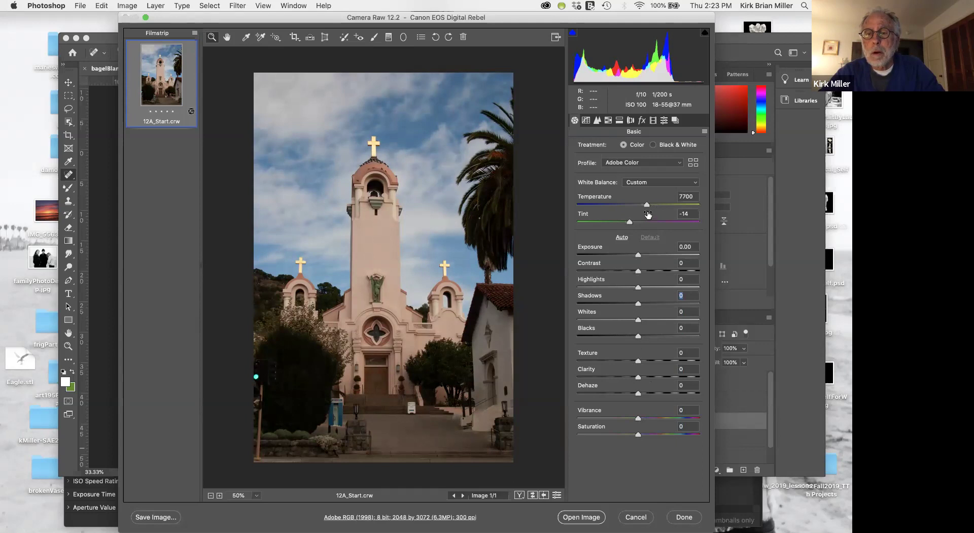
click(660, 183)
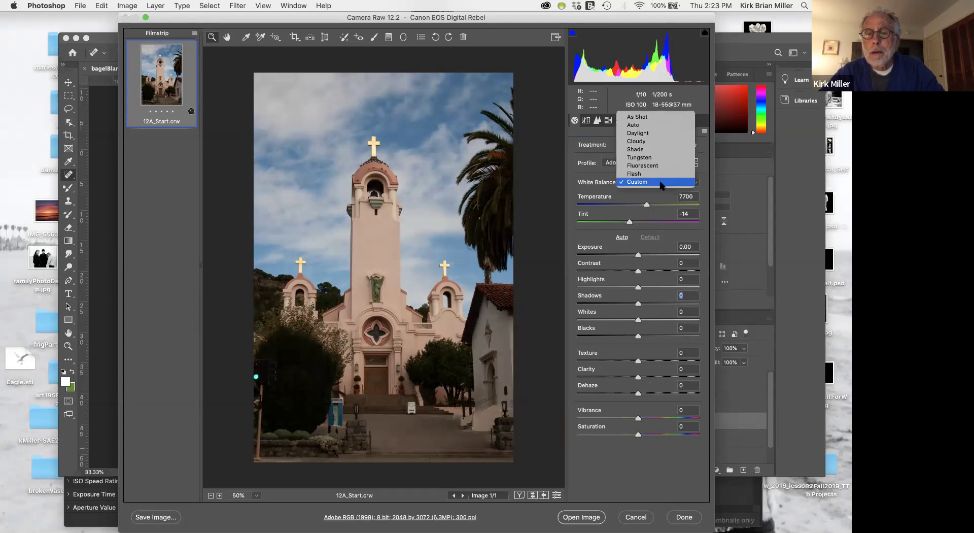
click(655, 115)
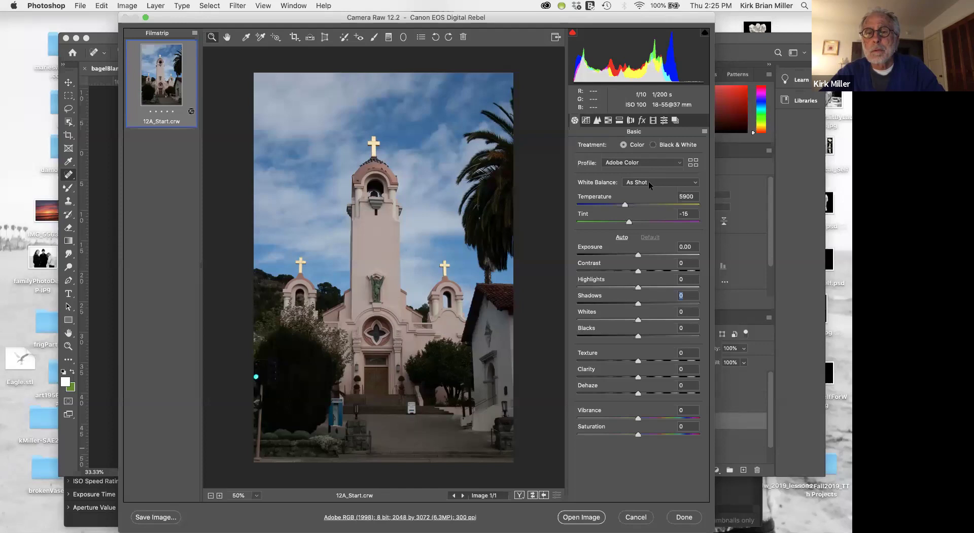
- Examine the Tone Curve, Detail, HSL, Split Toning, Effects, Calibration and Presets settings, and return to the Basic adjustments
click(586, 120)
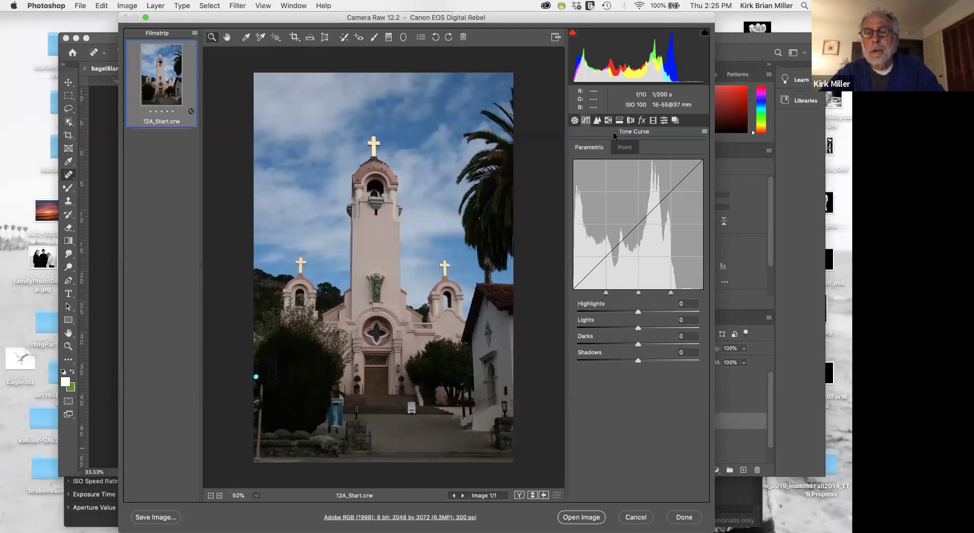
click(596, 121)
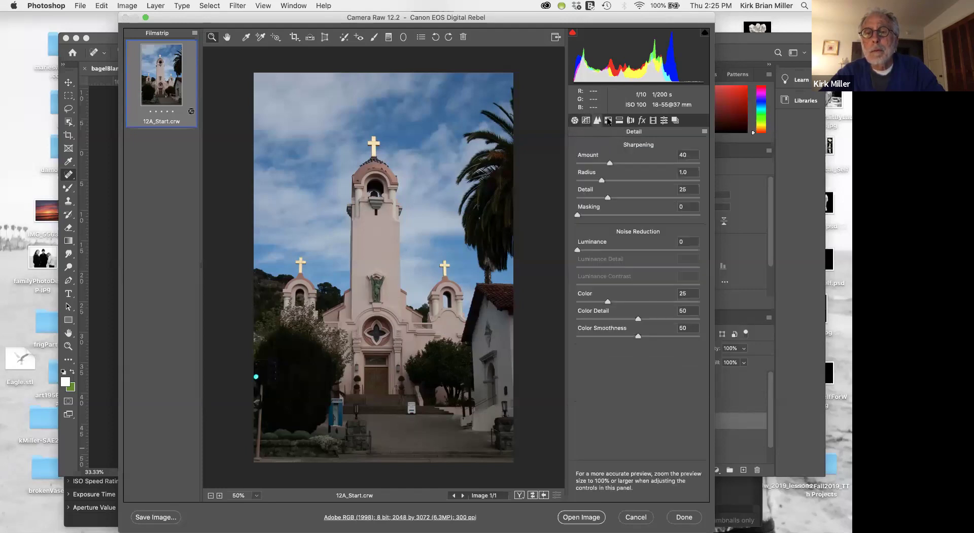
click(608, 121)
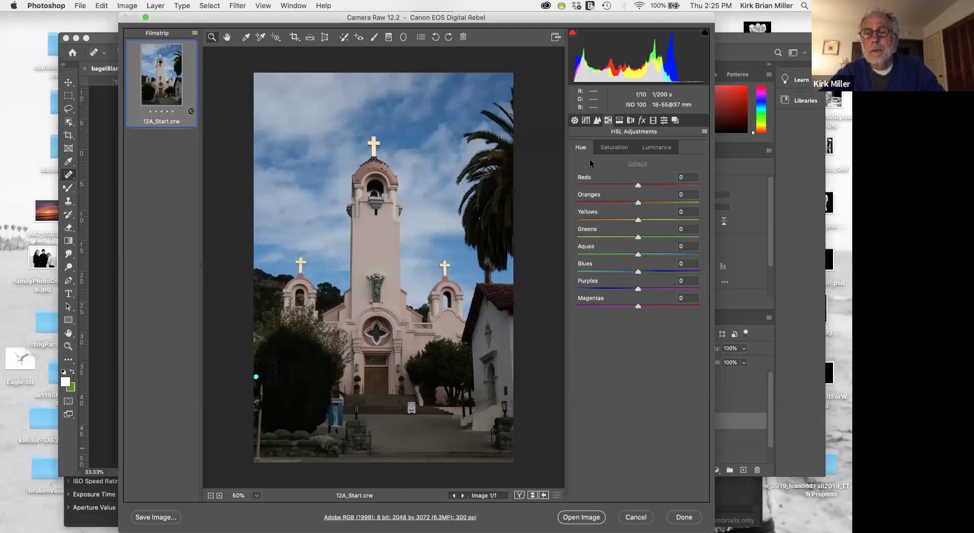
click(620, 120)
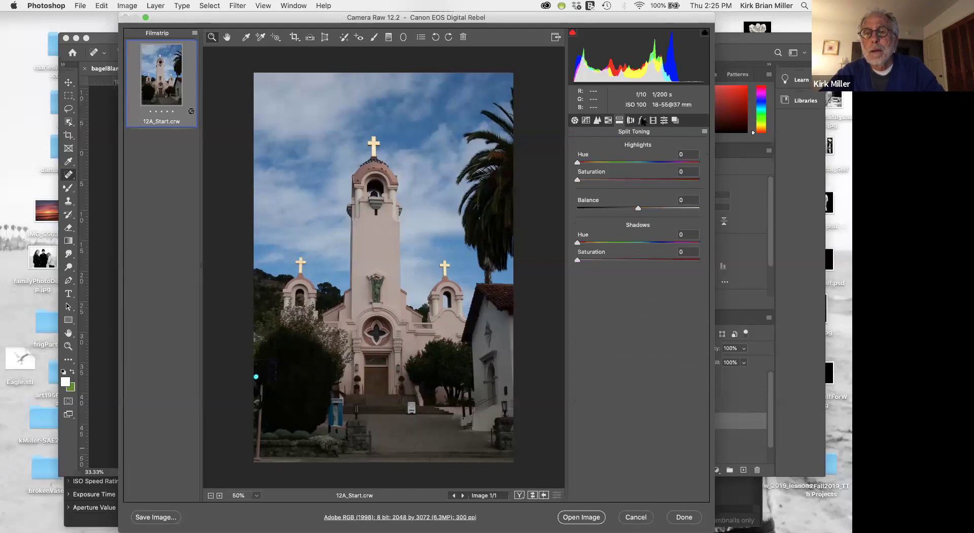
click(642, 120)
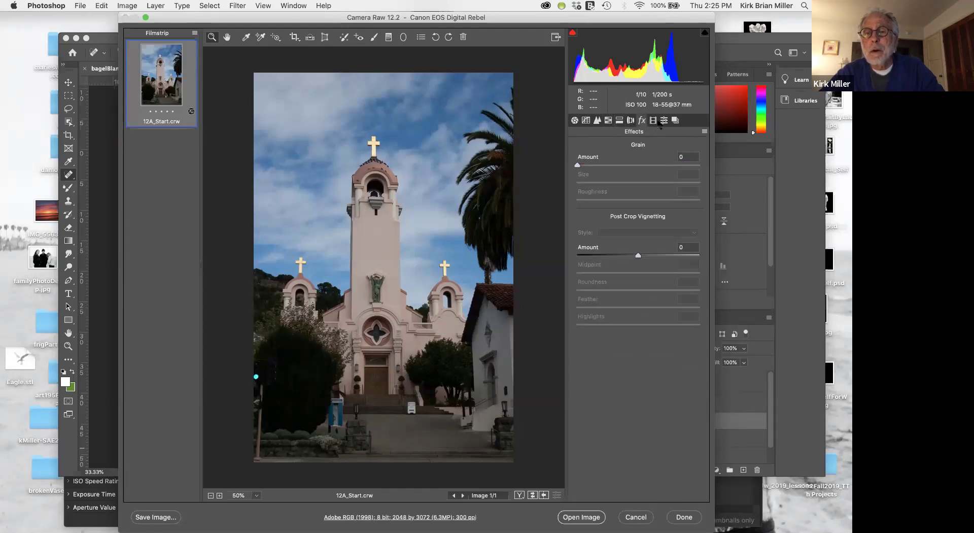
click(653, 120)
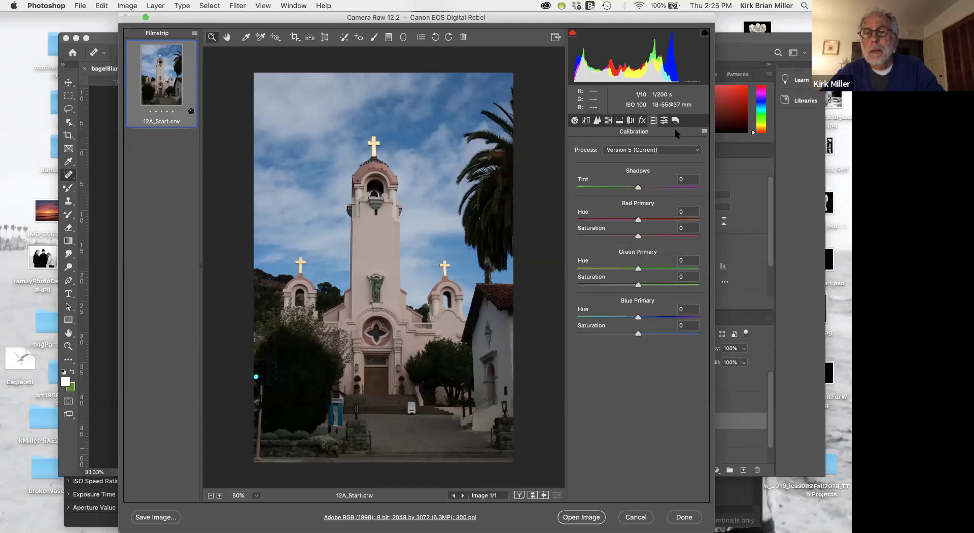
click(661, 120)
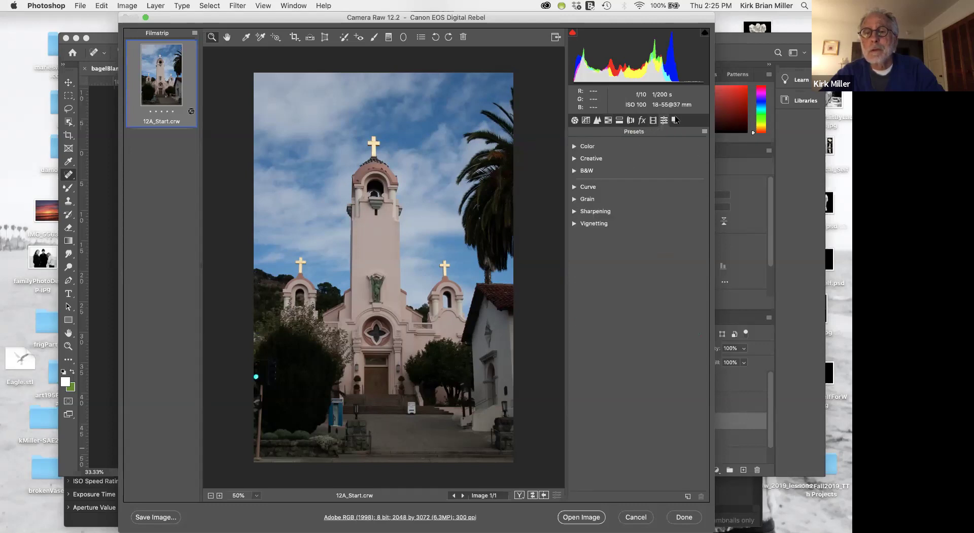
click(576, 121)
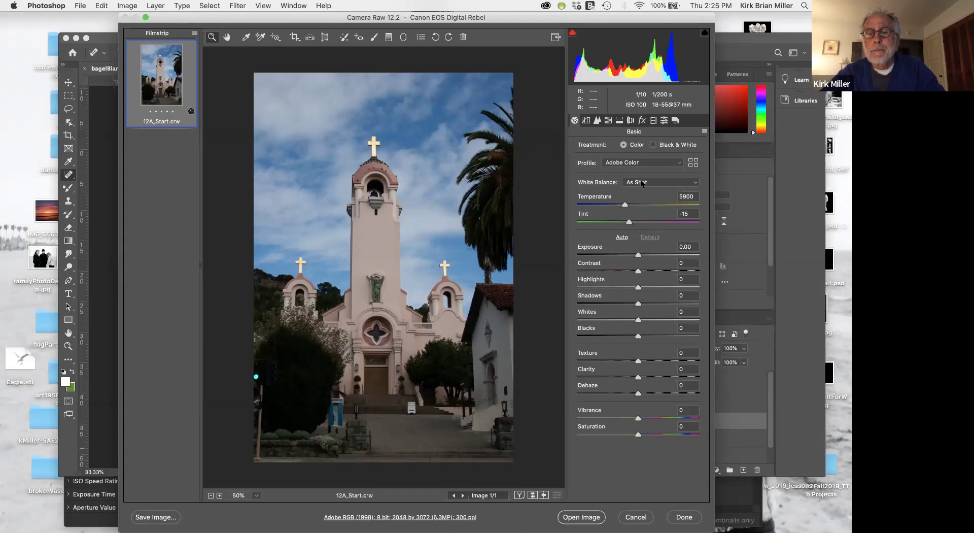
- Try the Cloudy white balance, and set a custom one by sampling the cloud beside the bell tower with the White Balance tool
click(689, 182)
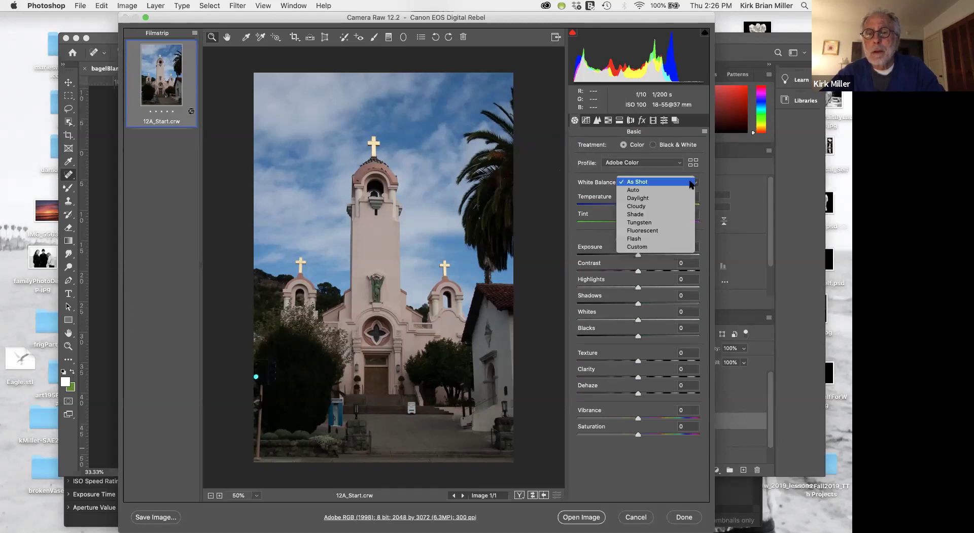
click(671, 206)
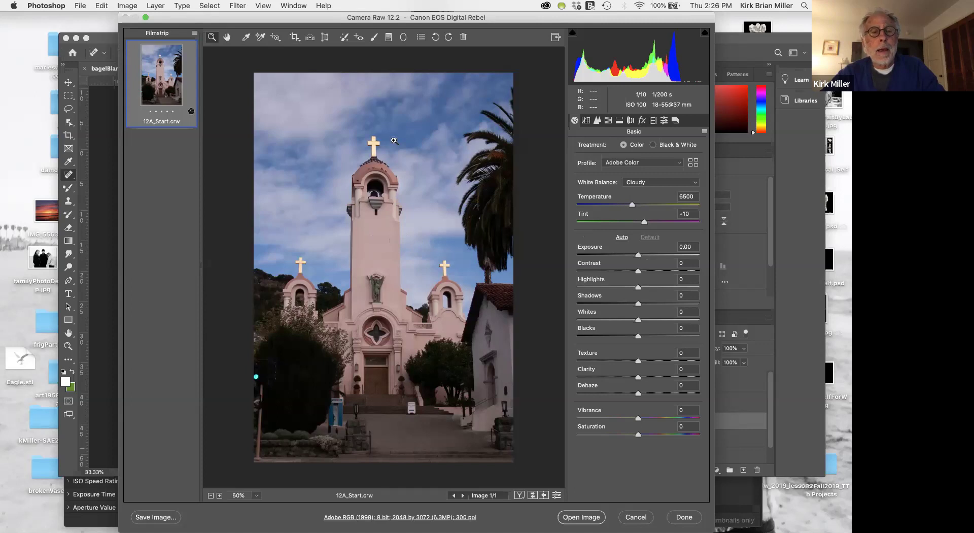
click(246, 39)
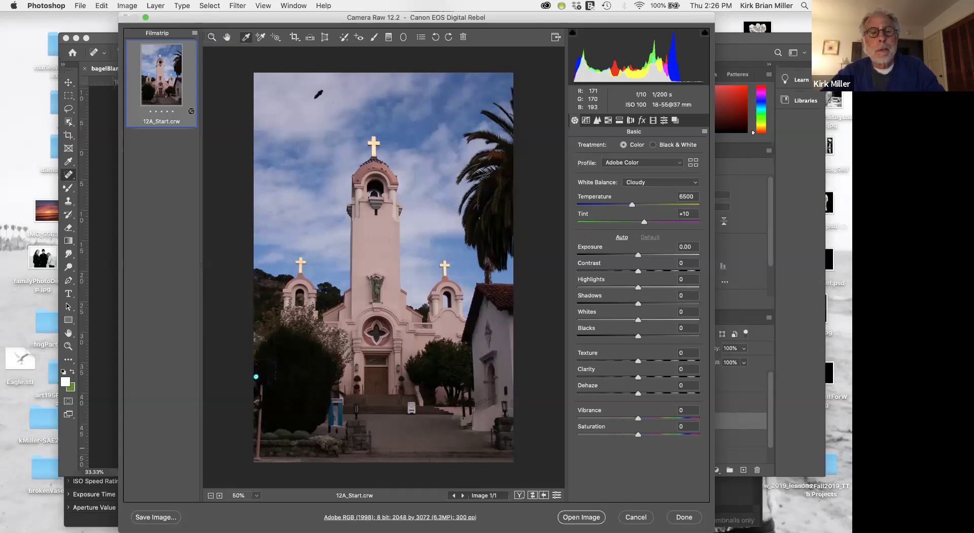
click(345, 158)
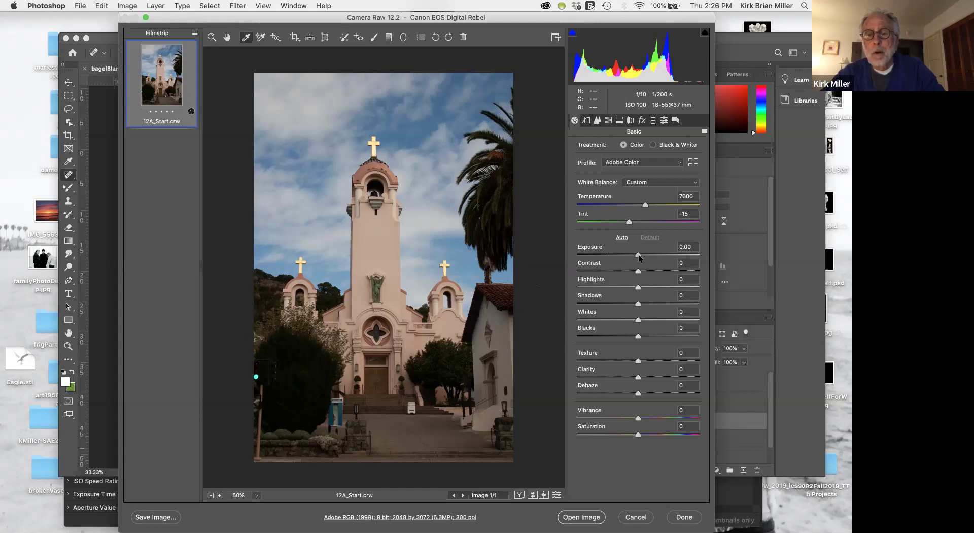
- Test a darker Exposure of -1.50, and set Exposure to +0.15 and Contrast to +10
drag(638, 255, 619, 254)
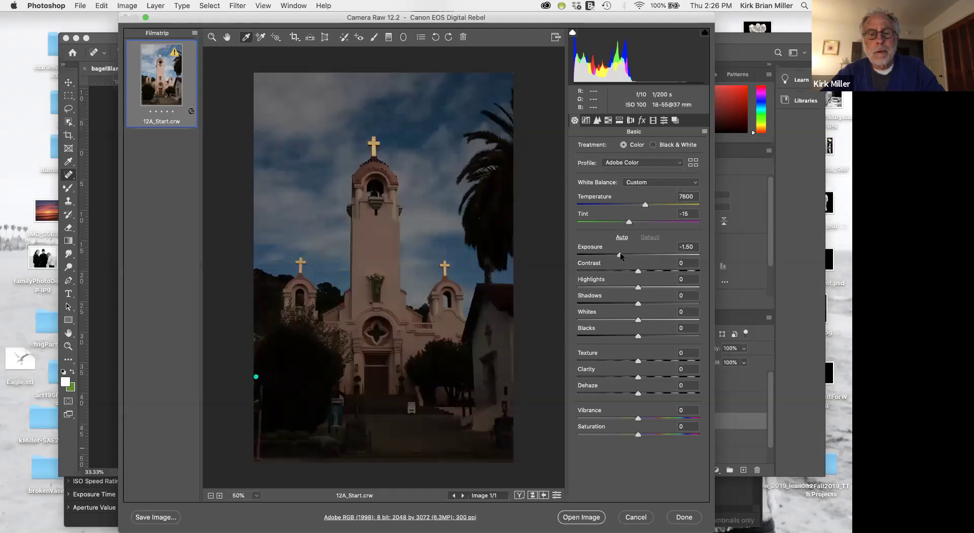
drag(620, 254, 640, 254)
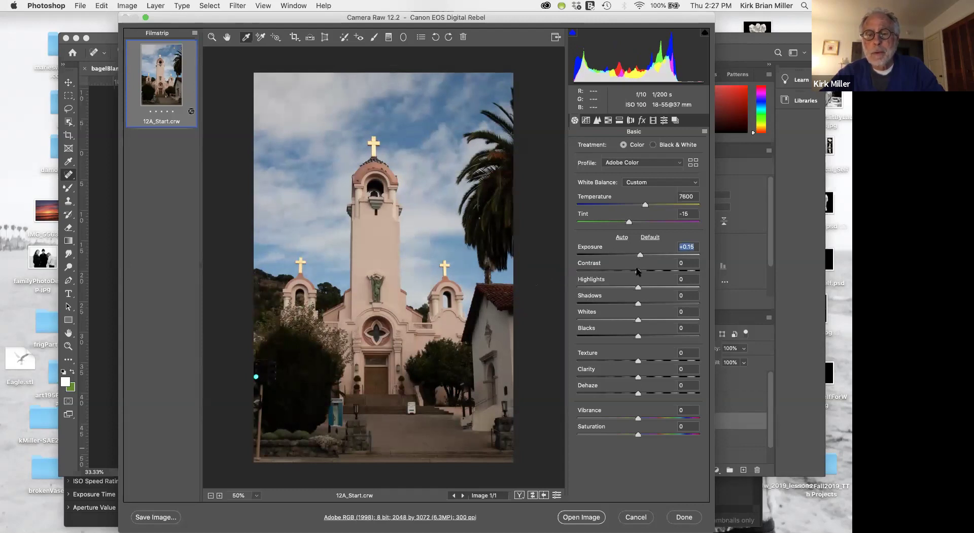
drag(637, 271, 644, 273)
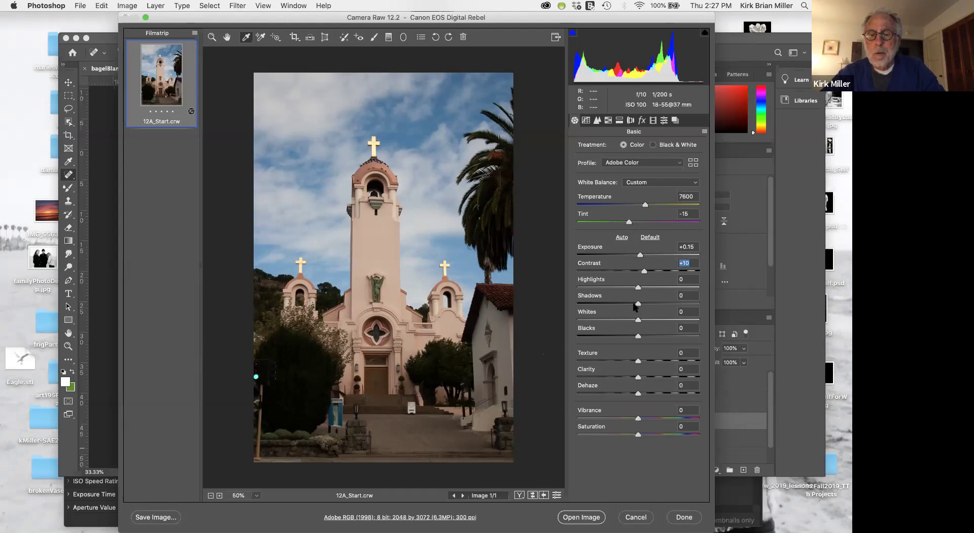
- Raise Shadows to +66, Whites to +3 and Clarity to +3 for the church photo
drag(639, 305, 673, 297)
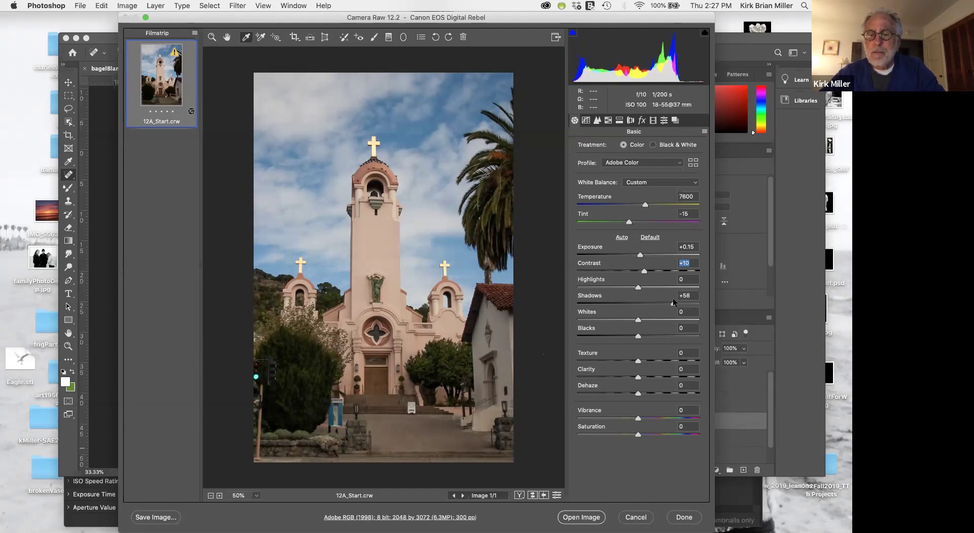
drag(675, 298, 678, 299)
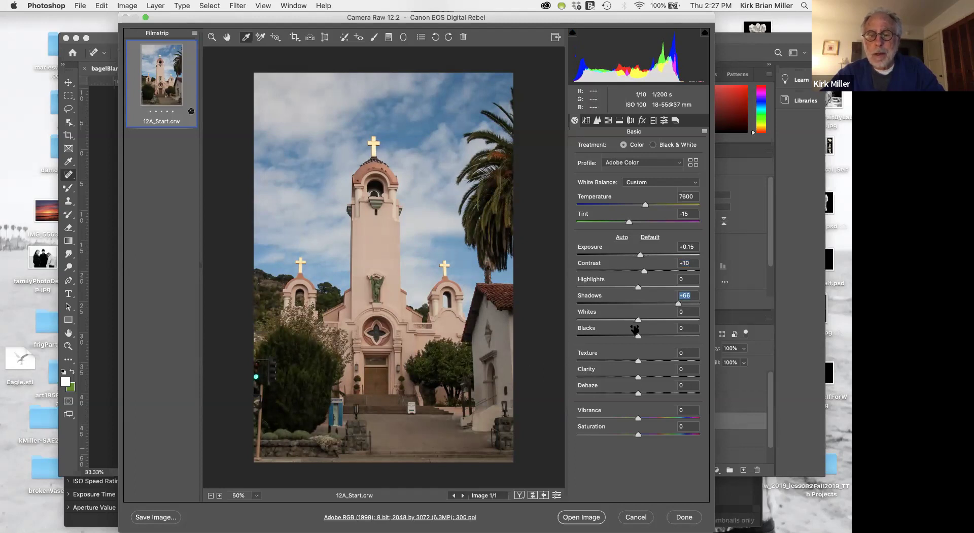
drag(638, 324, 640, 323)
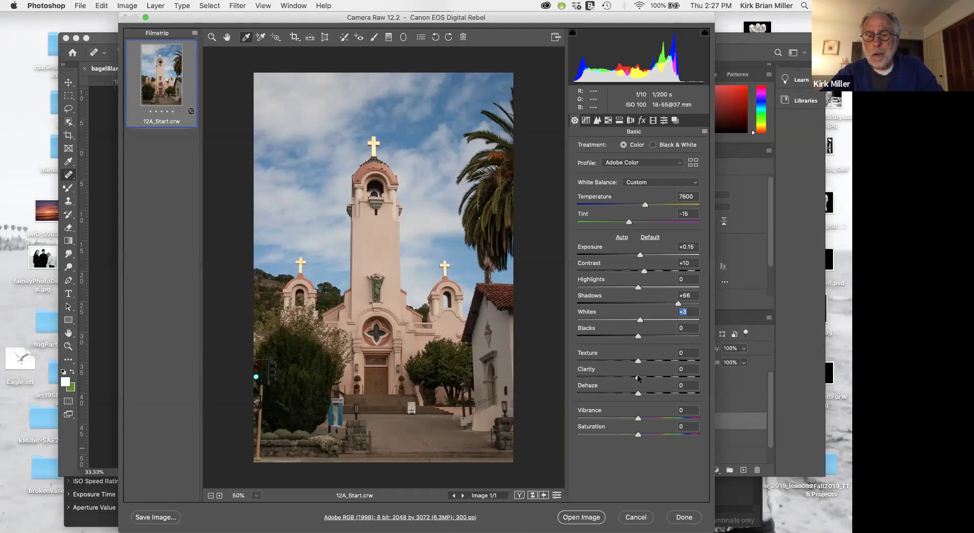
drag(638, 376, 639, 381)
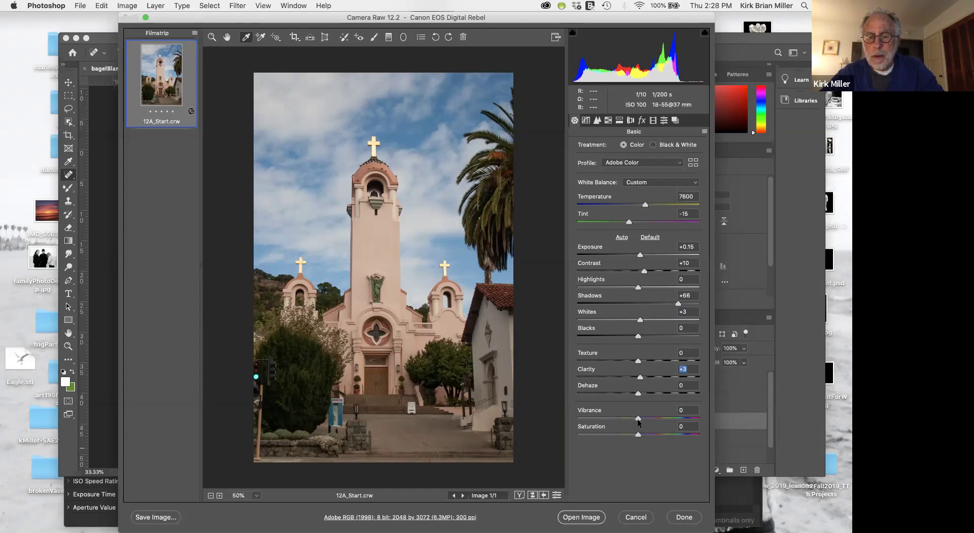
- Set Vibrance to +1 and Saturation to +3 for the church photo
click(638, 419)
click(639, 435)
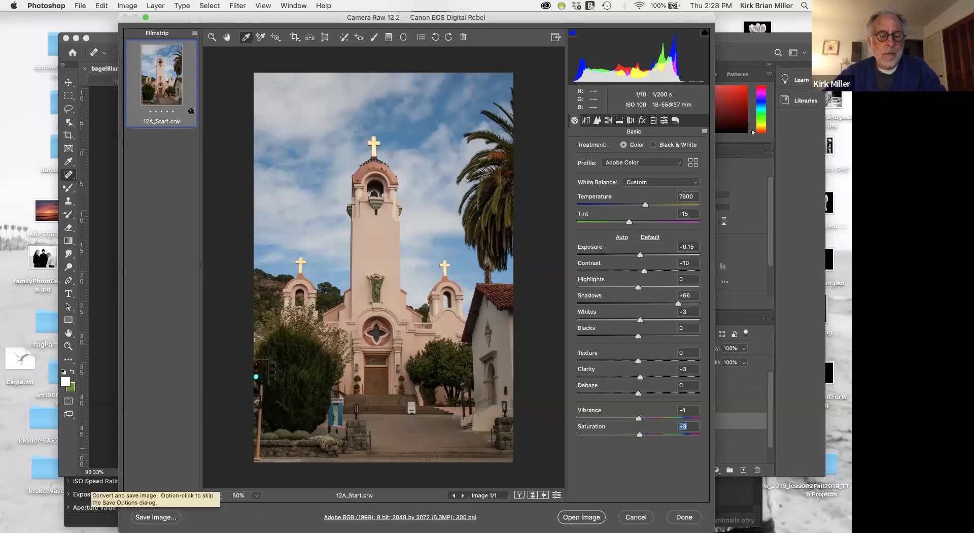
- Try save options that name the file with Document Name, 3 Digit Serial Number and yyyymmdd (date), and cancel the save
click(156, 517)
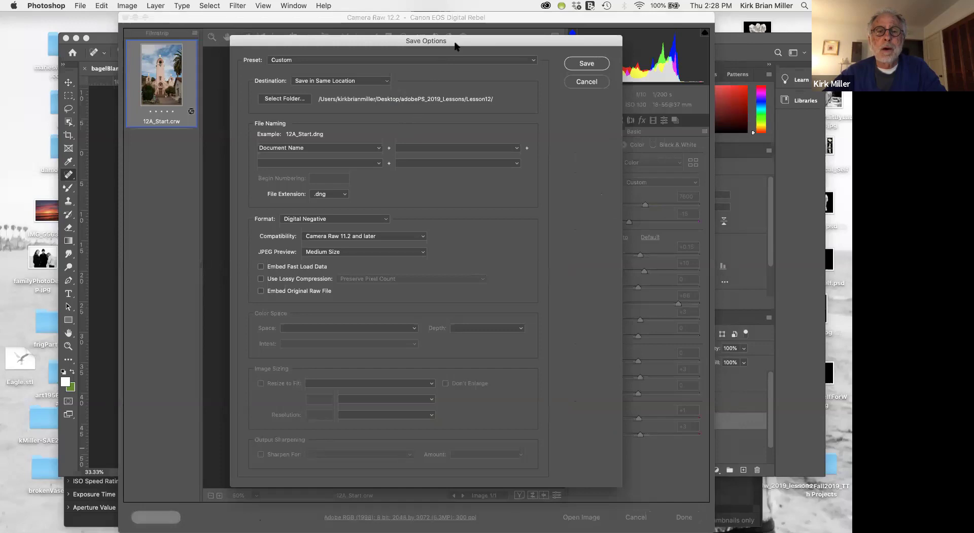
drag(458, 44, 439, 67)
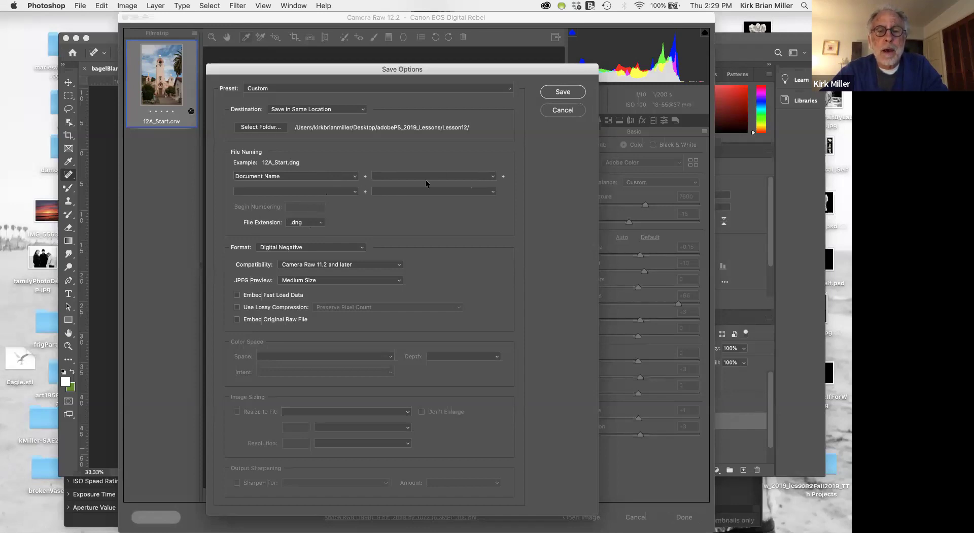
click(491, 177)
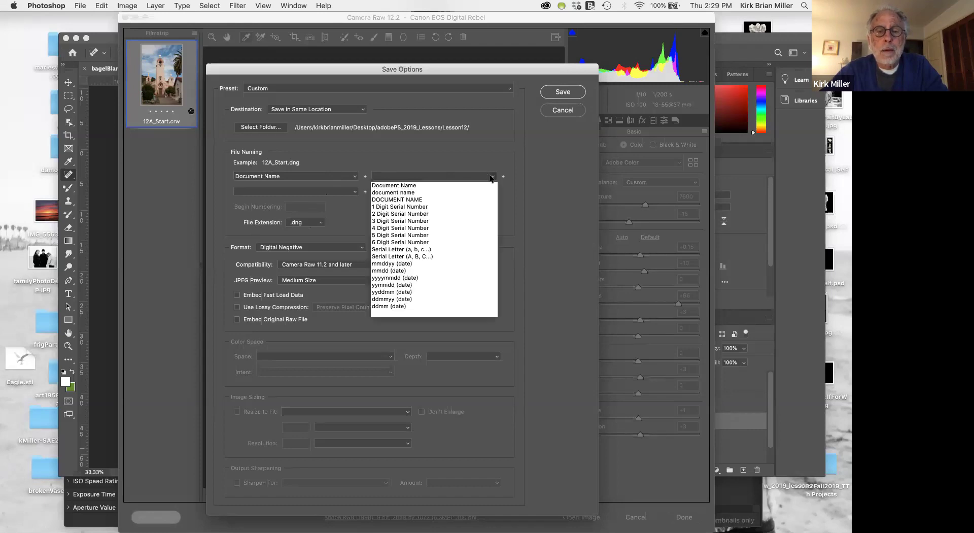
click(466, 221)
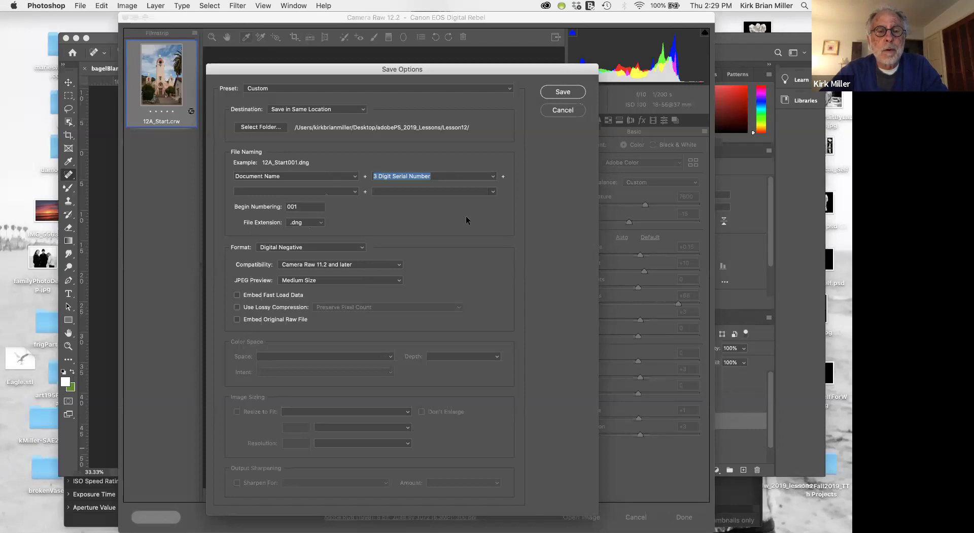
click(354, 192)
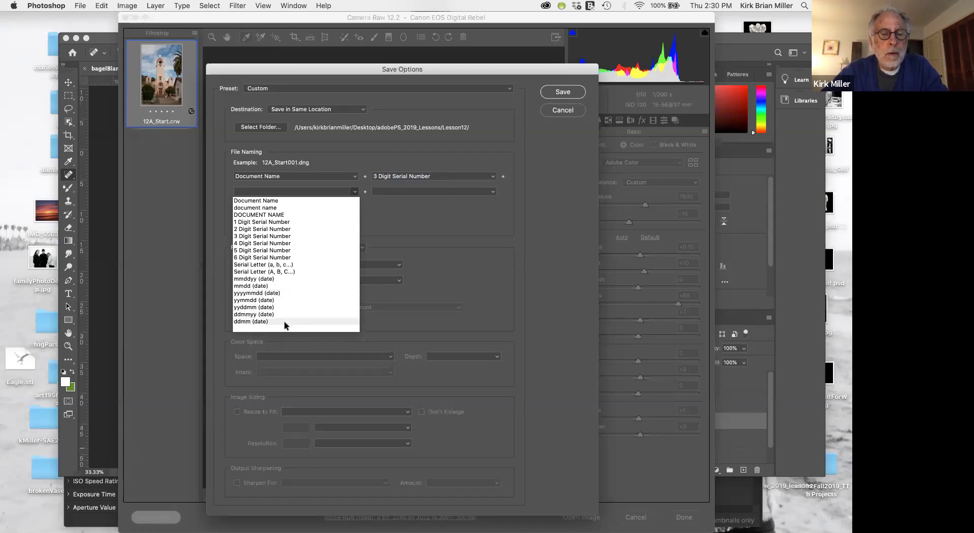
click(290, 294)
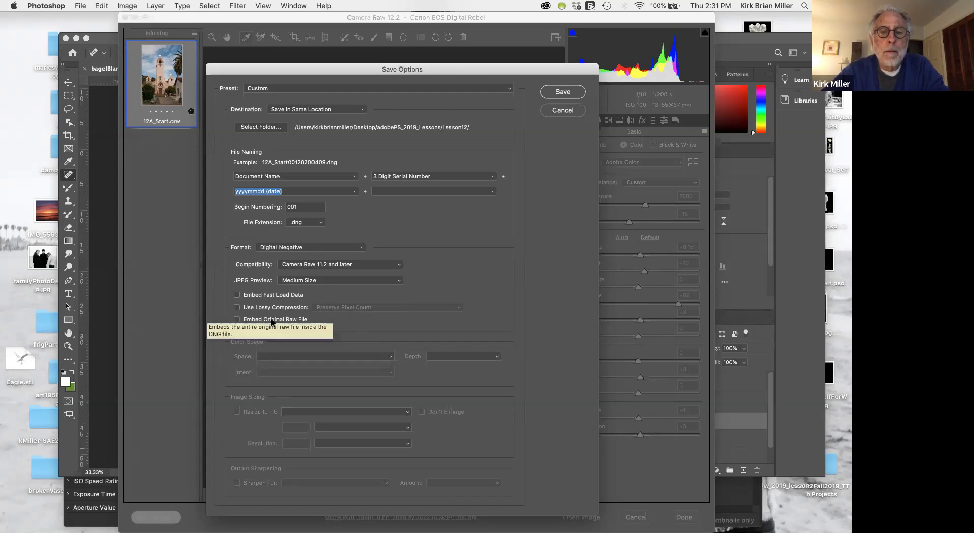
click(564, 110)
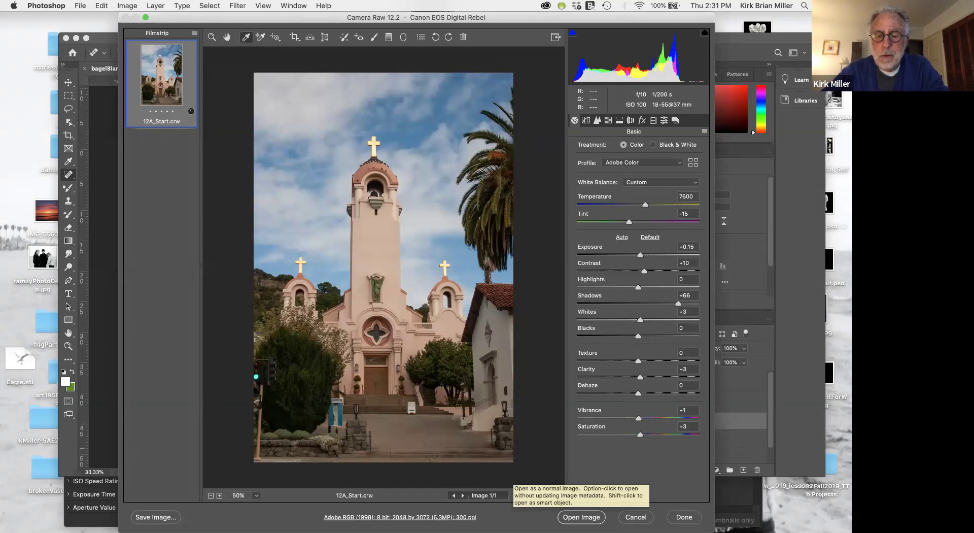
- Open the corrected church photo in Photoshop, and switch to Bridge to open the Mission folder
click(582, 515)
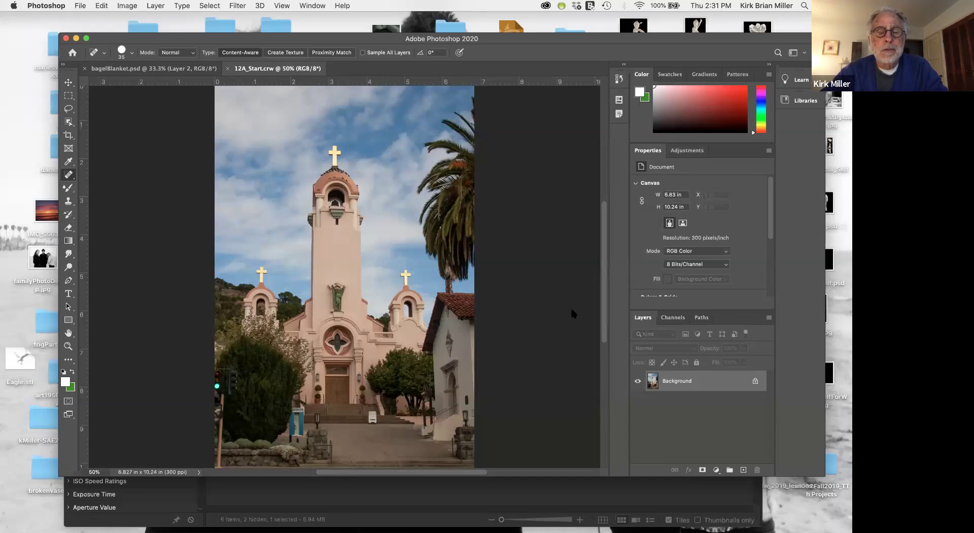
click(534, 494)
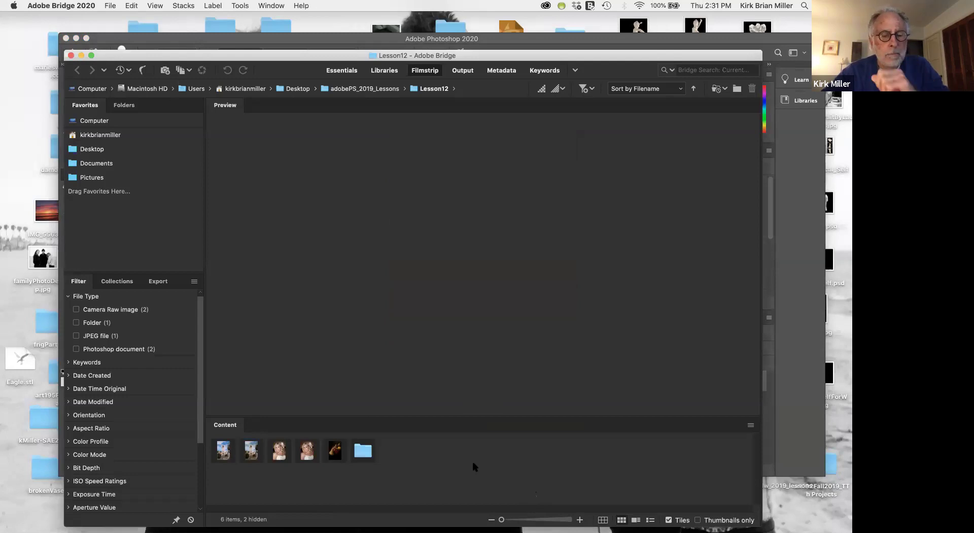
double_click(368, 453)
- Preview the Mission photos, select Mission01.crw, Mission02.crw and Mission03.crw, and open all three in Camera Raw
click(220, 458)
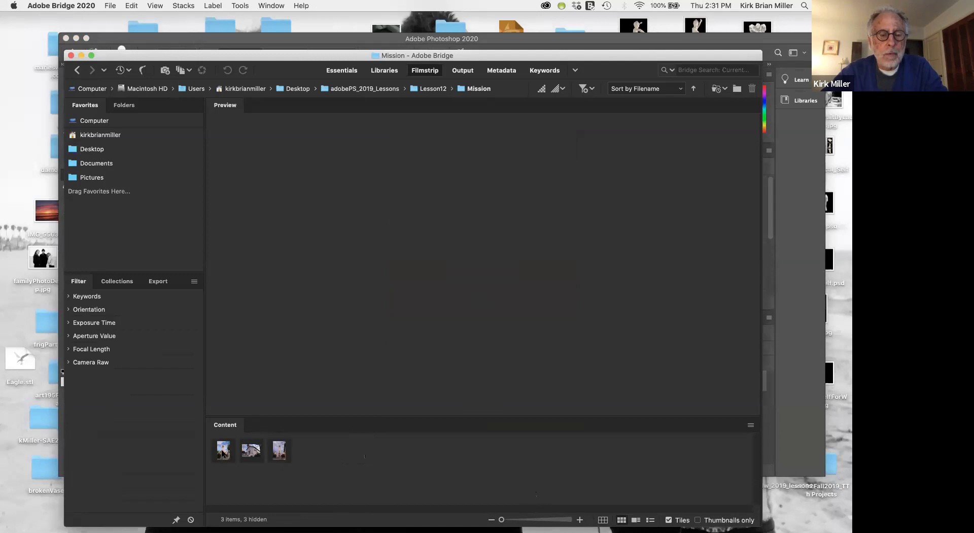
click(256, 453)
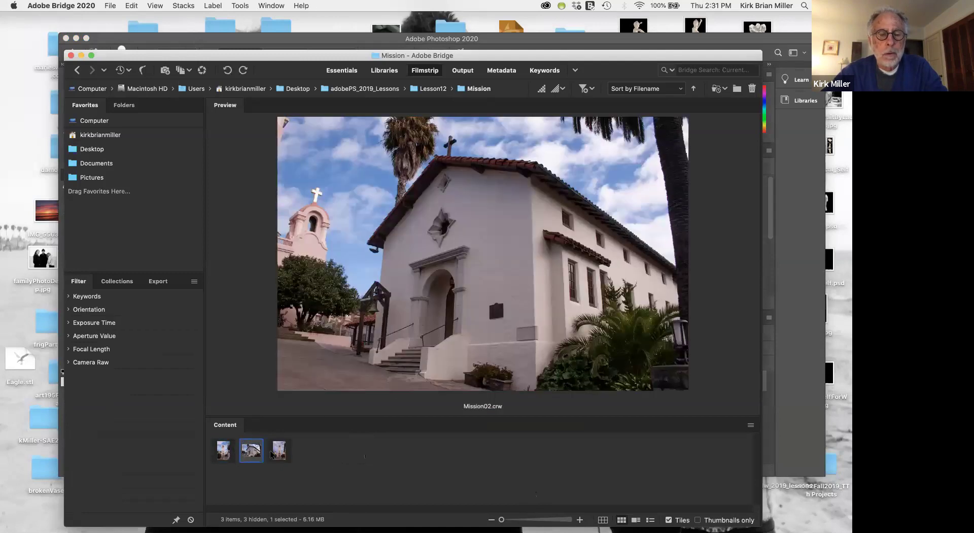
click(279, 453)
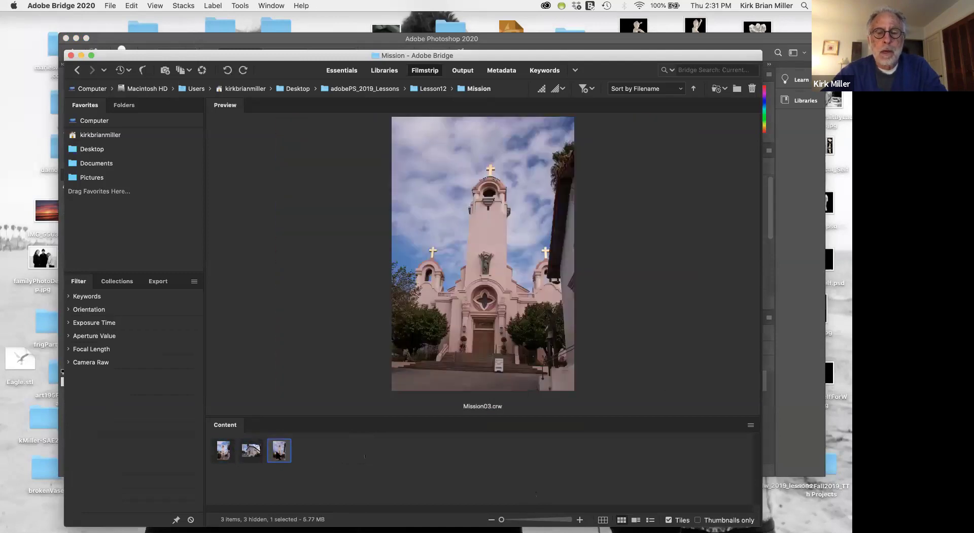
shift+click(218, 447)
shift+click(256, 447)
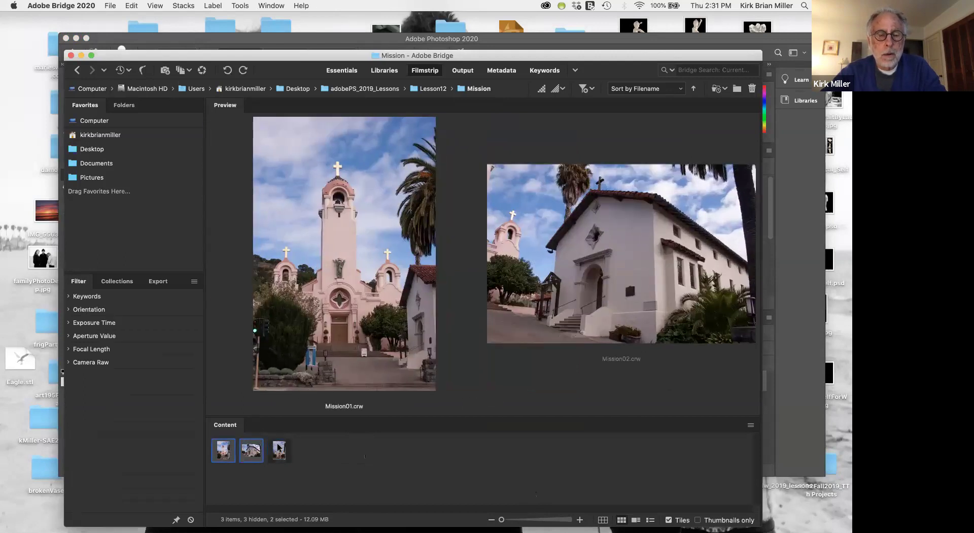
shift+click(278, 448)
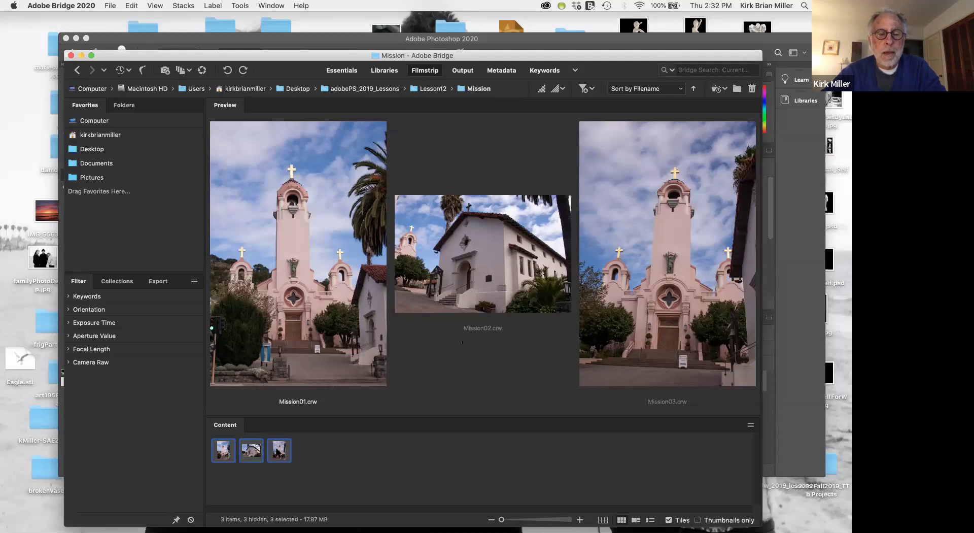
double_click(279, 450)
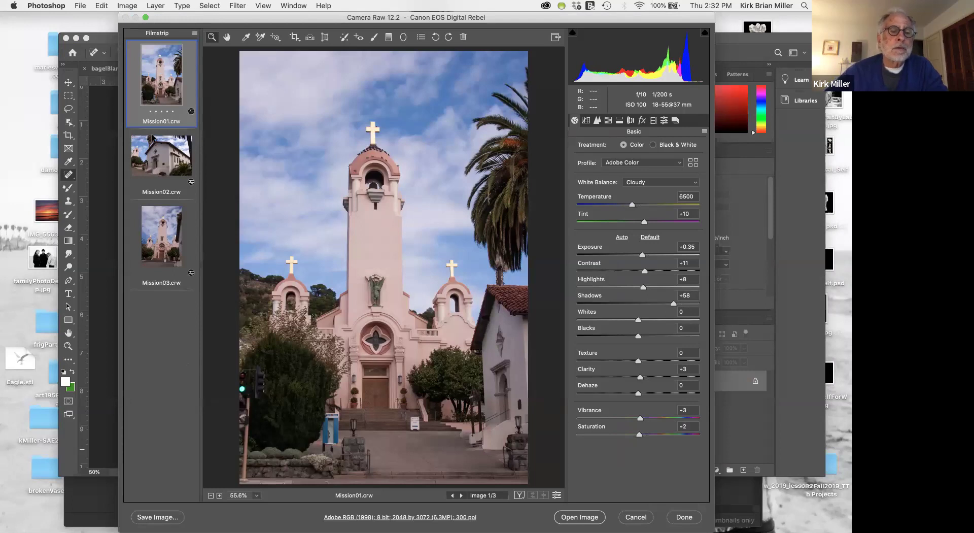
- Go through the three Mission photos one by one, select them all and set their White Balance to As Shot
click(160, 158)
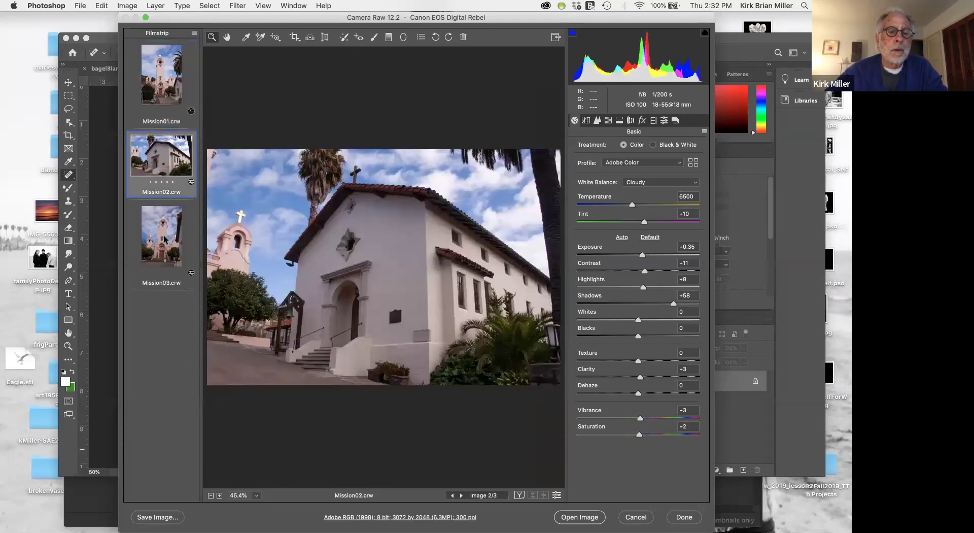
click(163, 238)
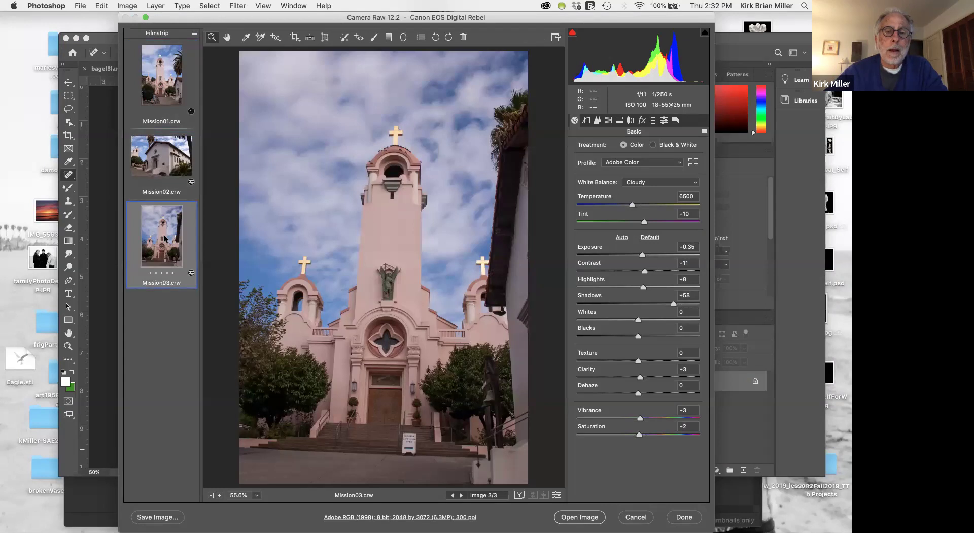
click(160, 80)
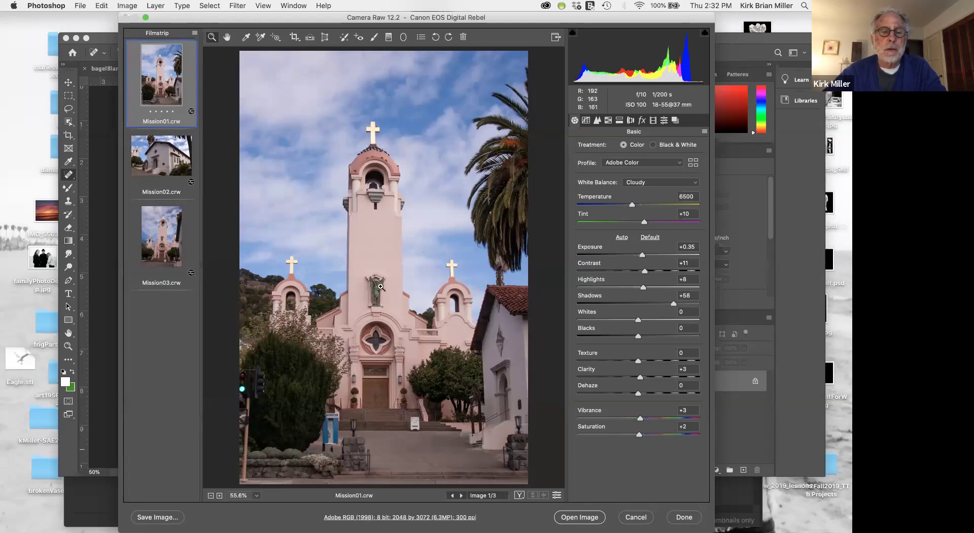
key(shift)
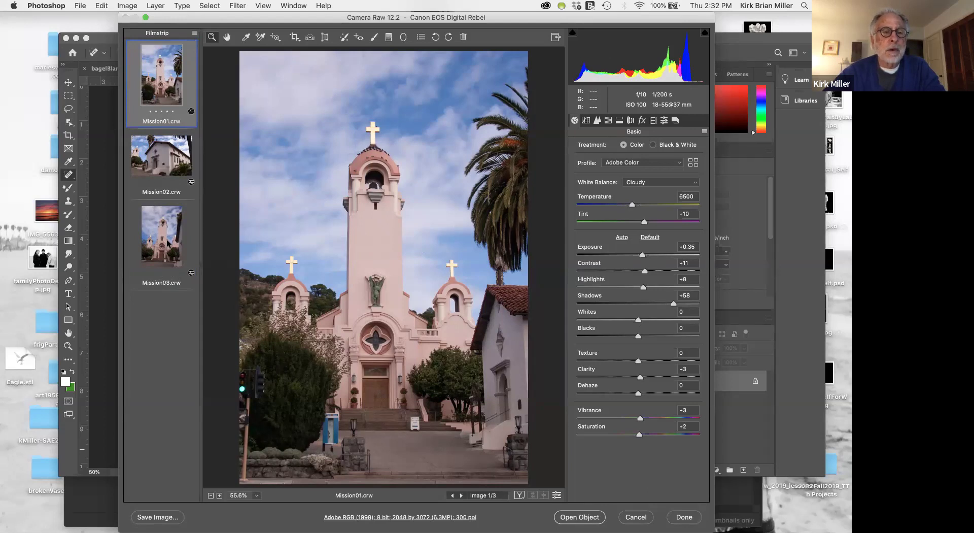
shift+click(167, 242)
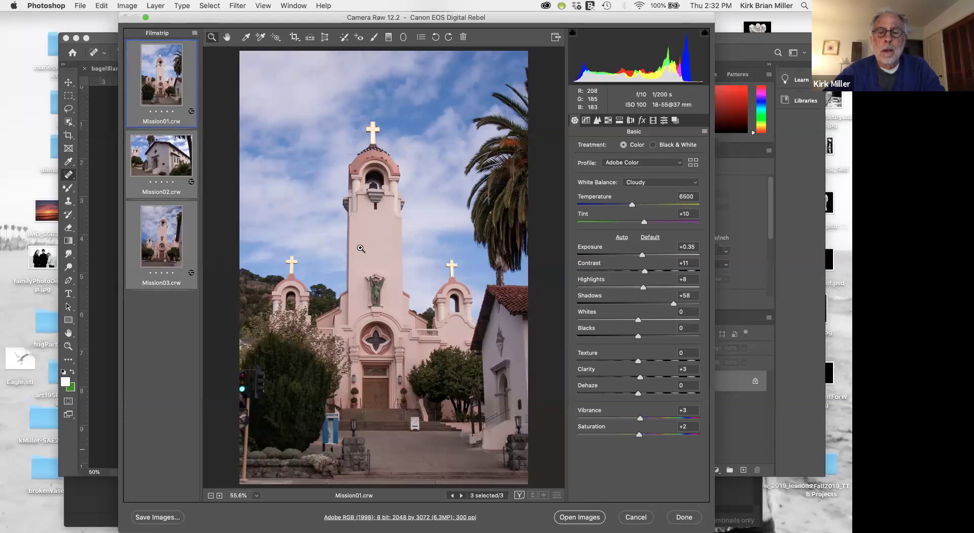
click(656, 183)
click(656, 157)
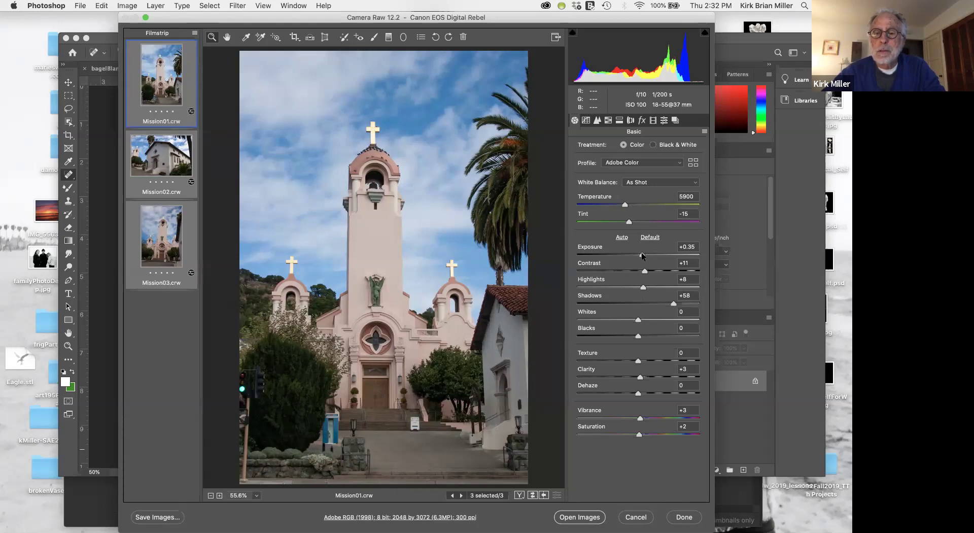
- Try an Exposure of +2.50 on the three selected photos, undo it, and close Camera Raw without keeping the edits
drag(642, 256, 669, 255)
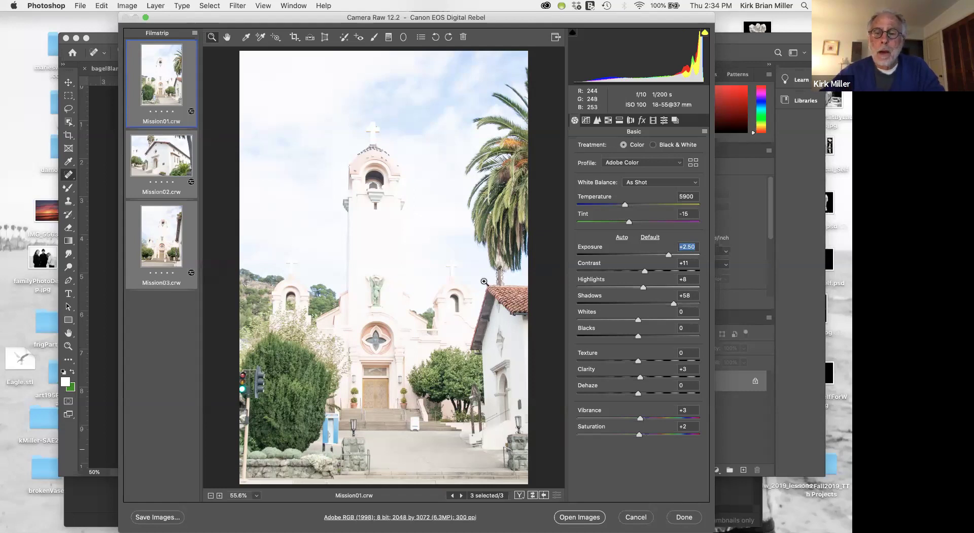
key(super+z)
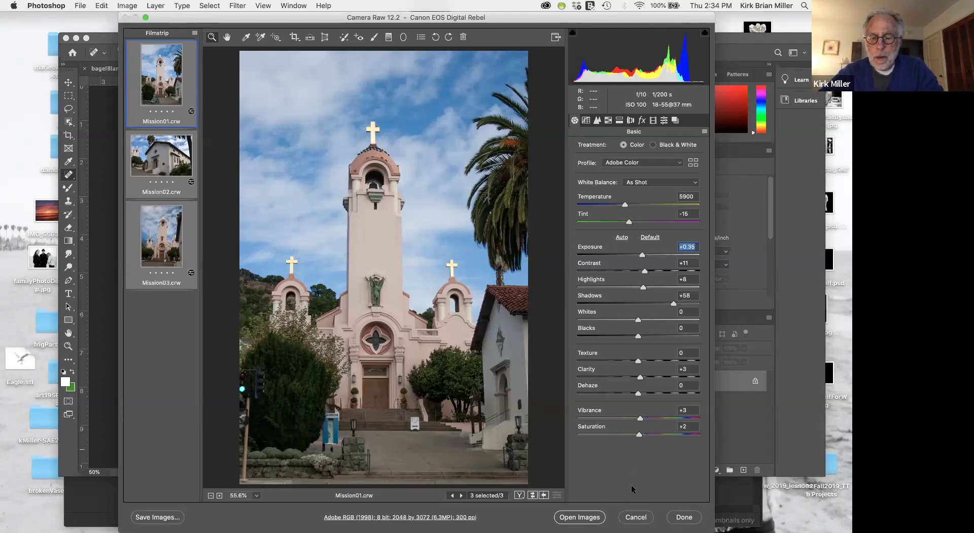
click(636, 517)
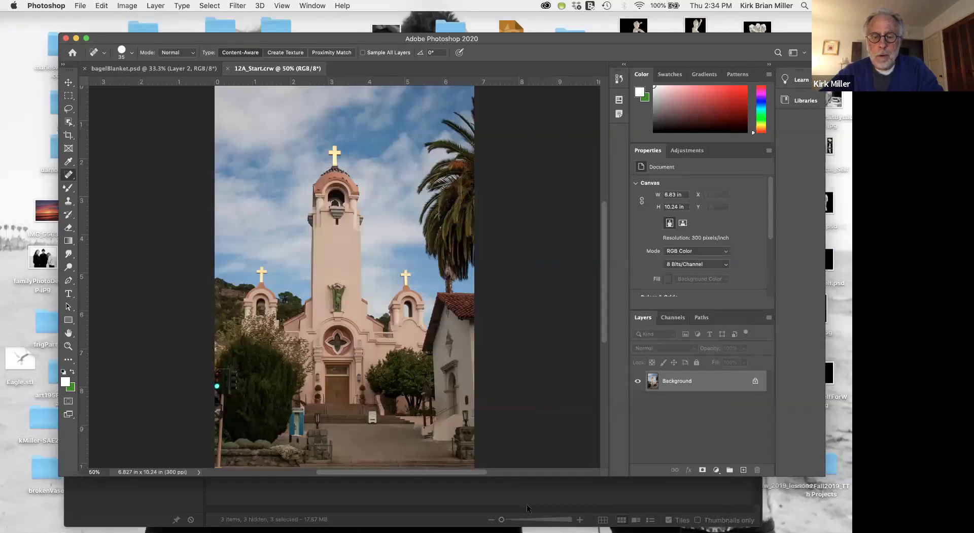
- Switch to Bridge, deselect the Mission photos and go back to the Lesson12 folder
click(527, 509)
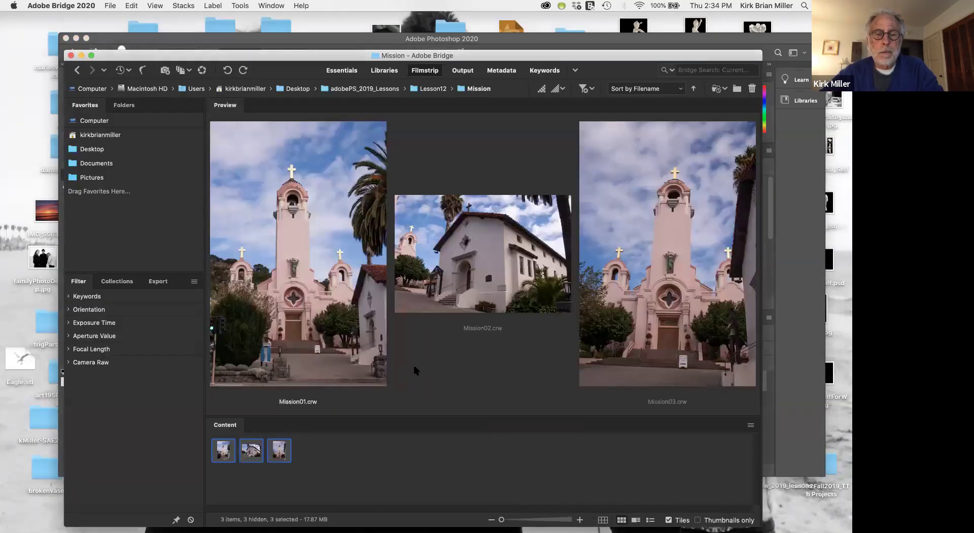
click(336, 464)
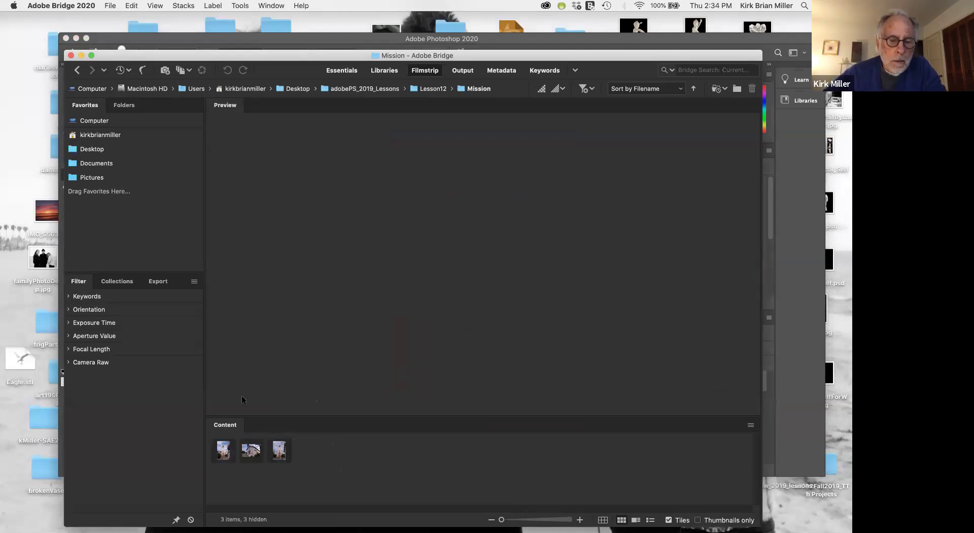
click(414, 90)
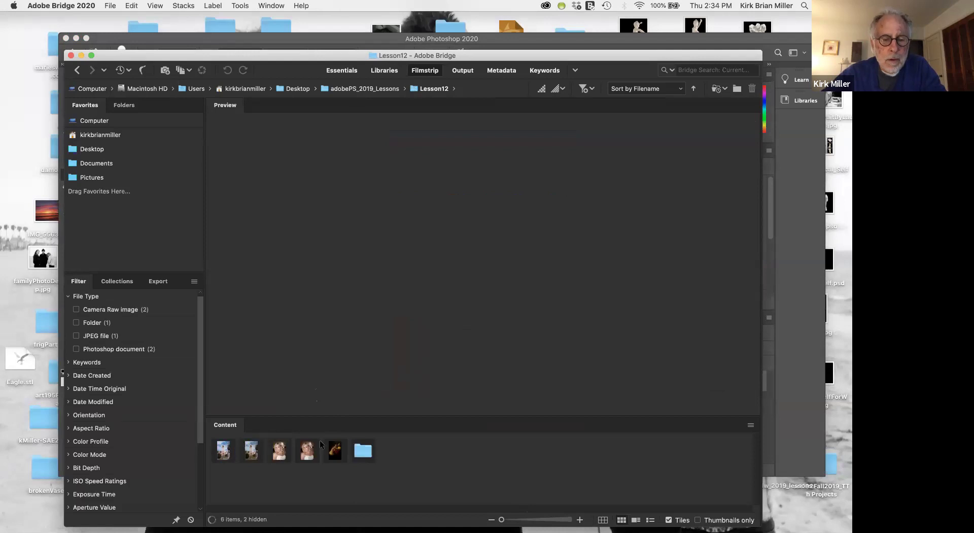
- Compare the bride portrait 12B_Start.nef with the finished version 12B_End.psd in the preview
click(306, 450)
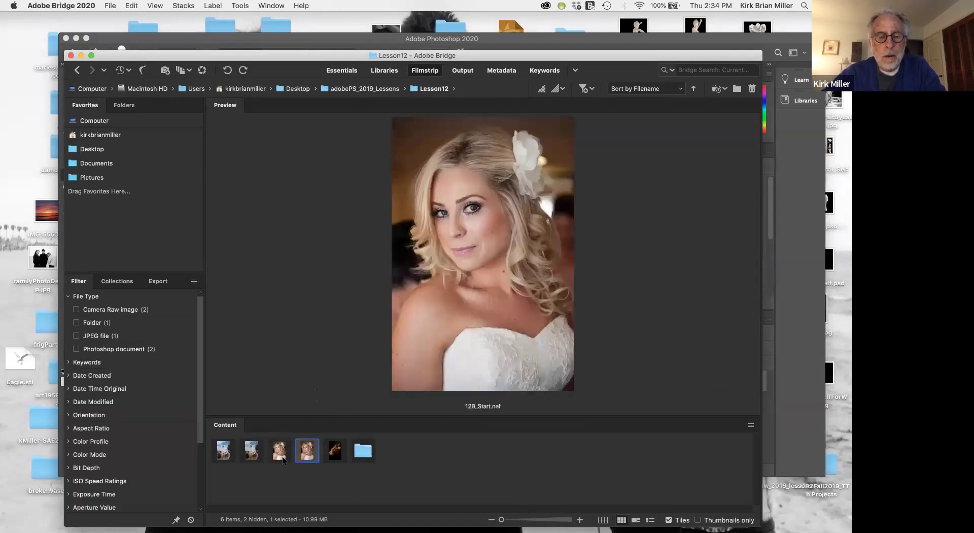
click(279, 450)
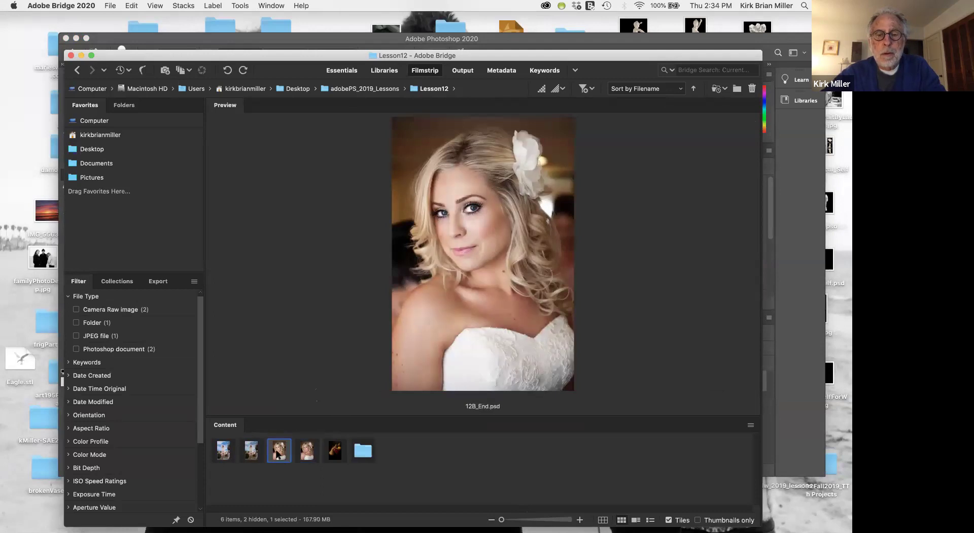
click(302, 453)
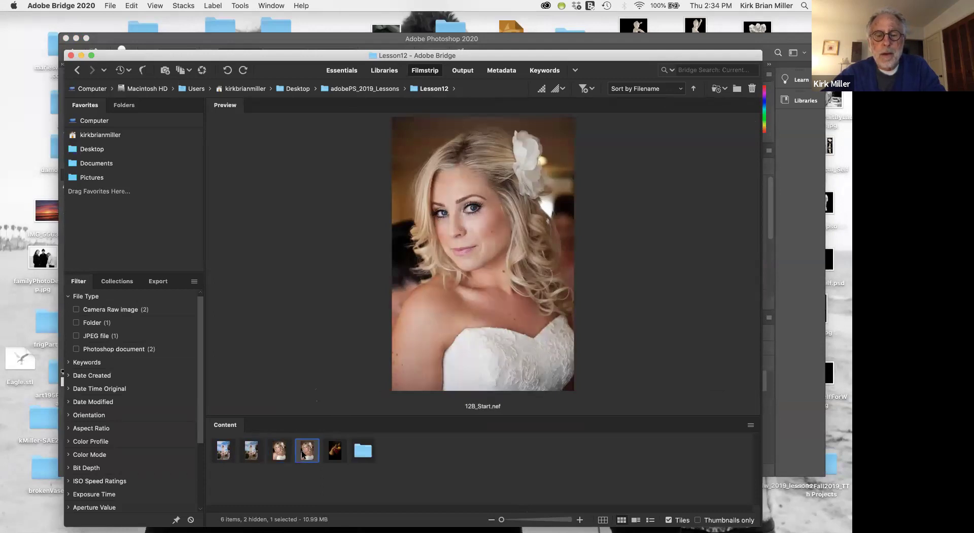
click(277, 450)
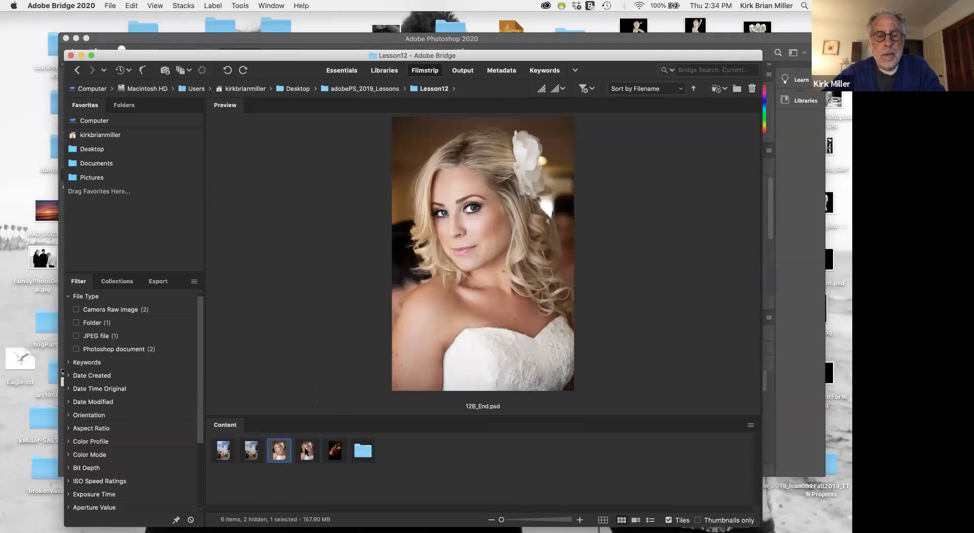
click(306, 451)
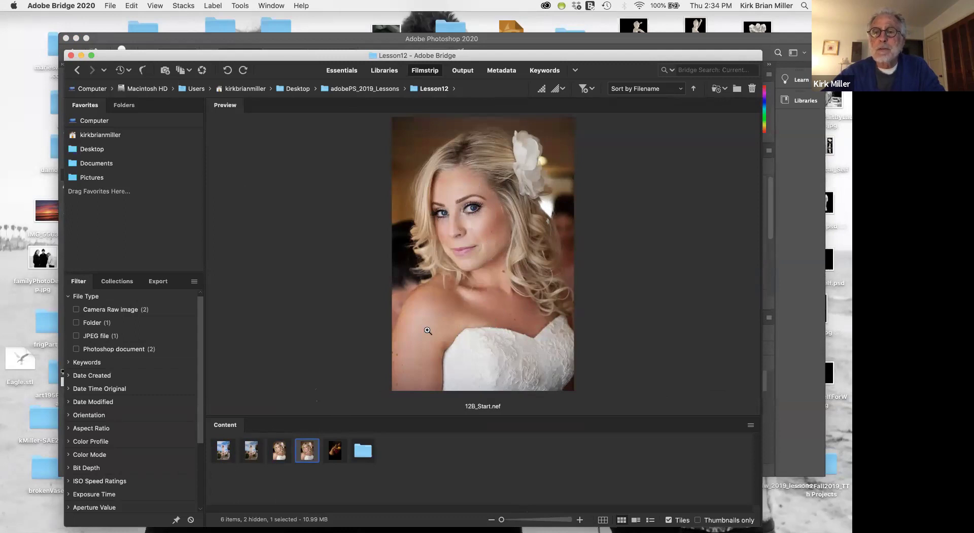
- Open 12B_Start.nef in Camera Raw, set White Balance to As Shot, and reset Exposure and Clarity to 0
double_click(307, 453)
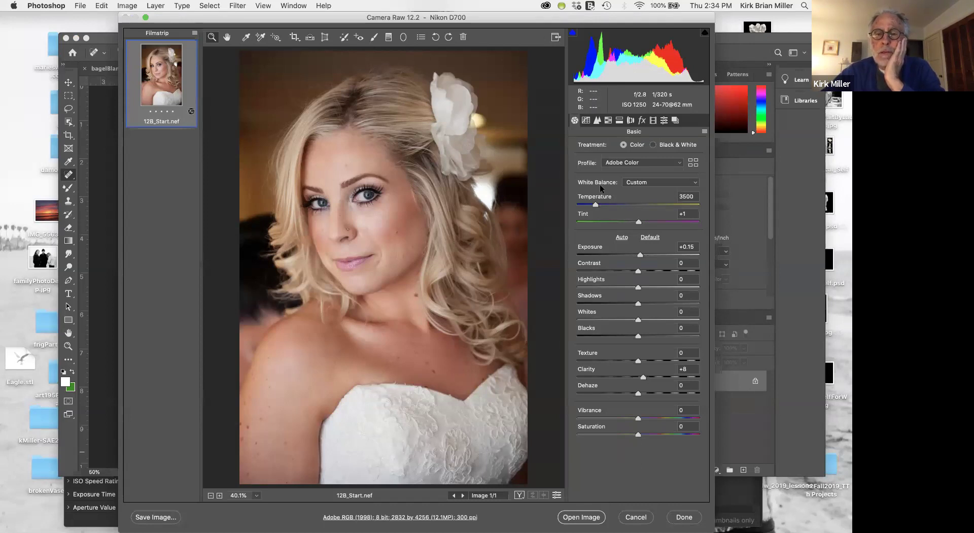
click(643, 182)
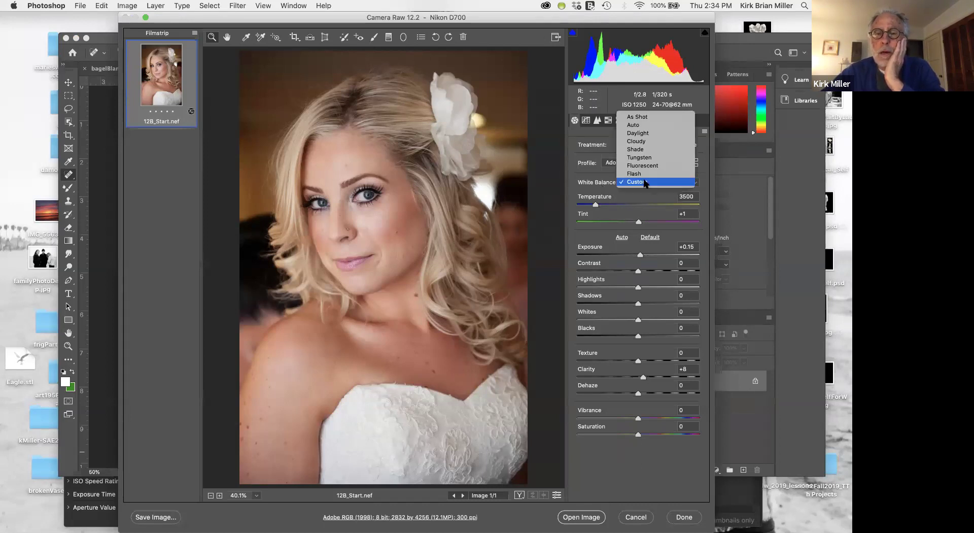
click(648, 116)
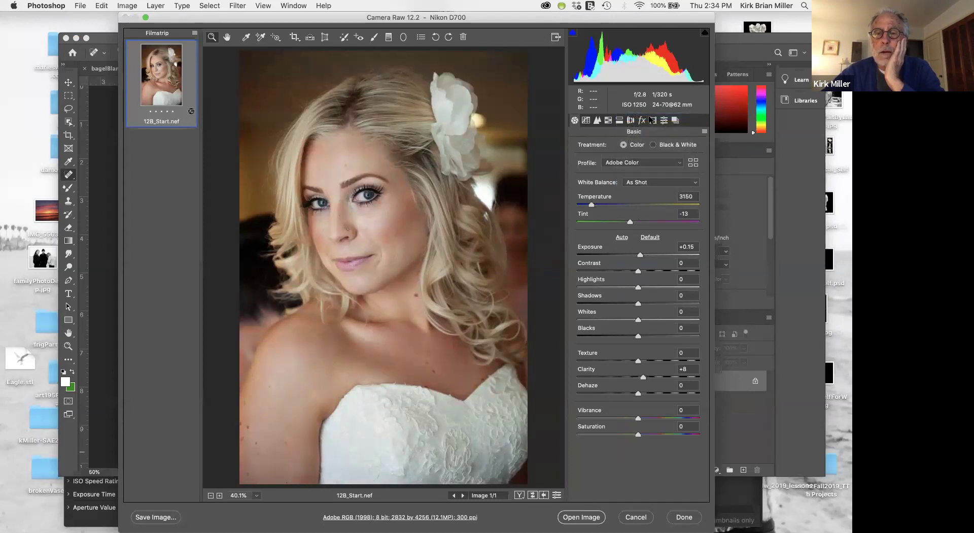
double_click(638, 255)
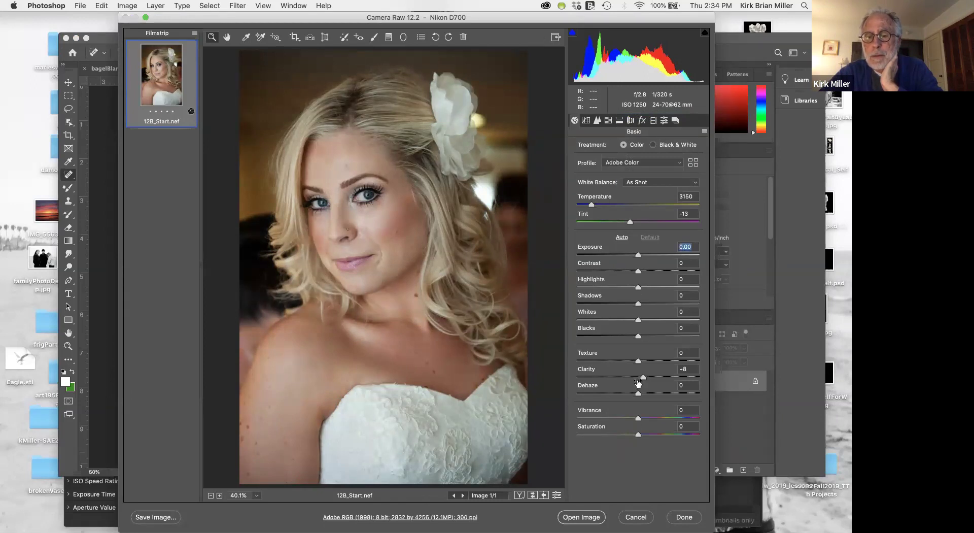
drag(641, 377, 637, 379)
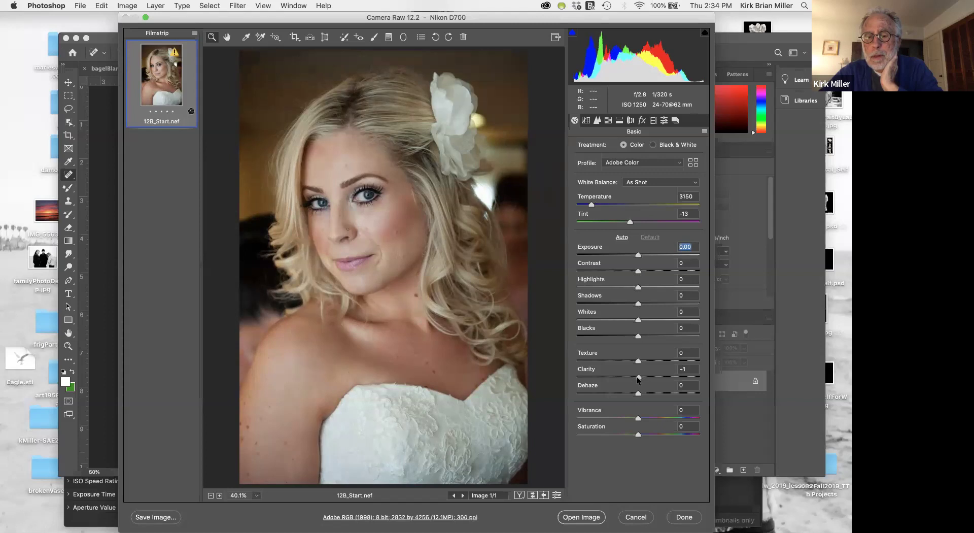
double_click(637, 377)
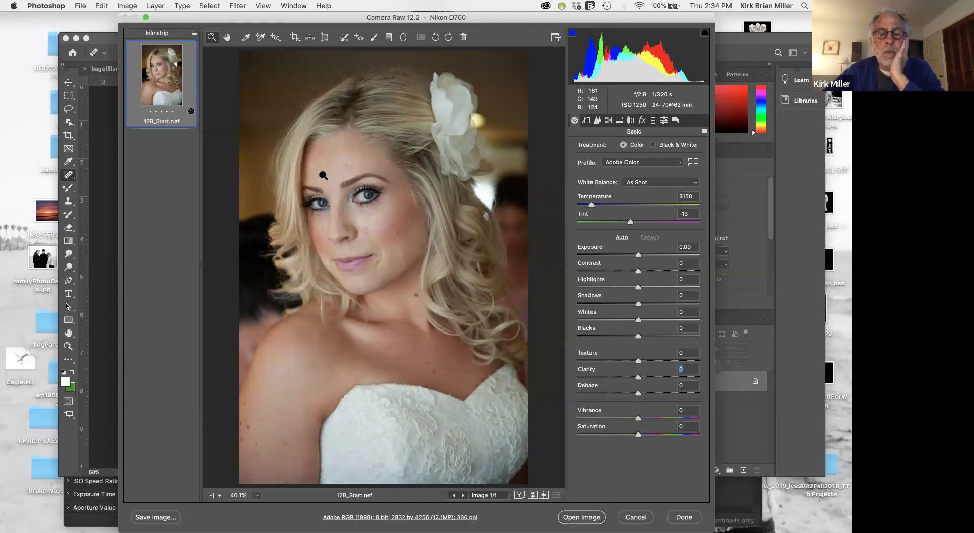
- Sample the white balance from the bride's dress and set Exposure to +0.35, Contrast to +15 and Clarity to +8
click(245, 38)
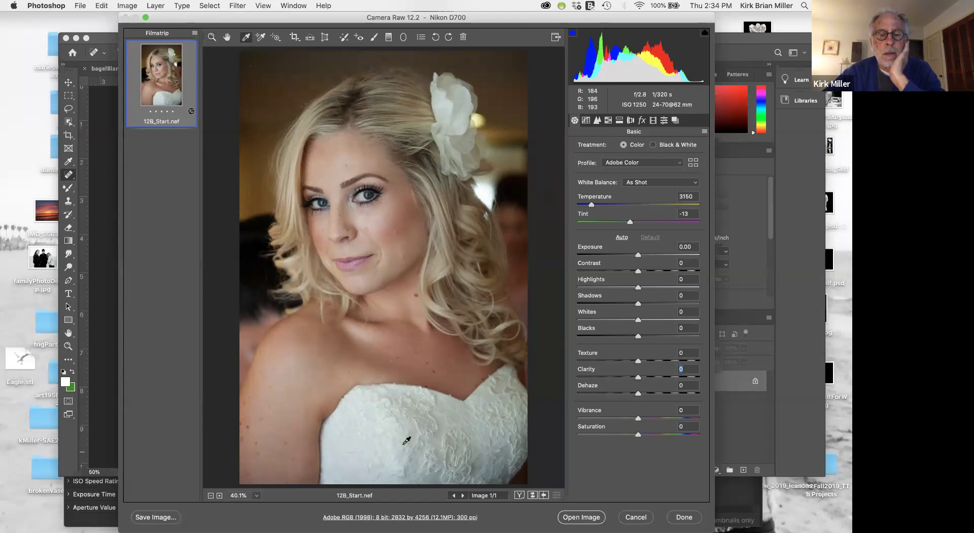
click(389, 400)
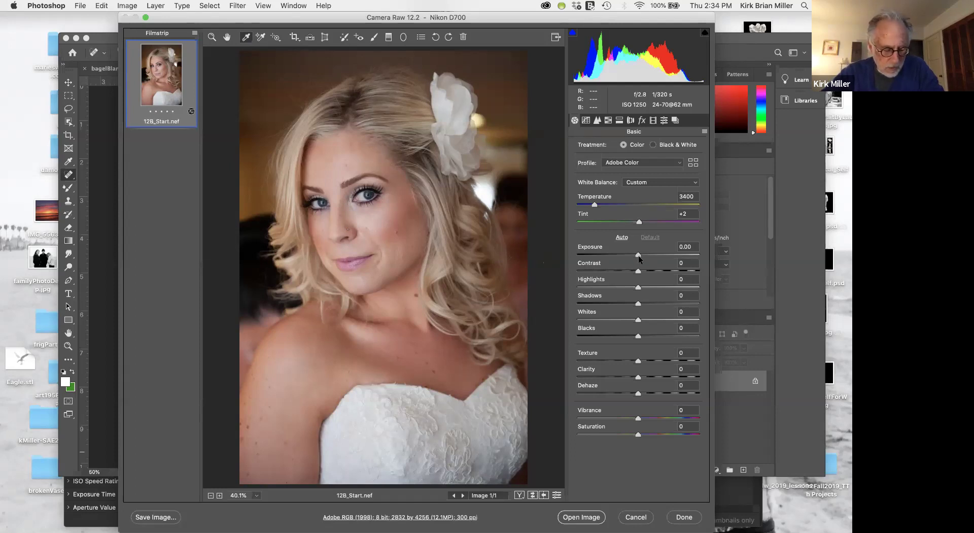
mouse_move(638, 254)
mouse_down()
mouse_move(697, 249)
mouse_move(610, 255)
mouse_move(663, 249)
mouse_move(643, 257)
mouse_up()
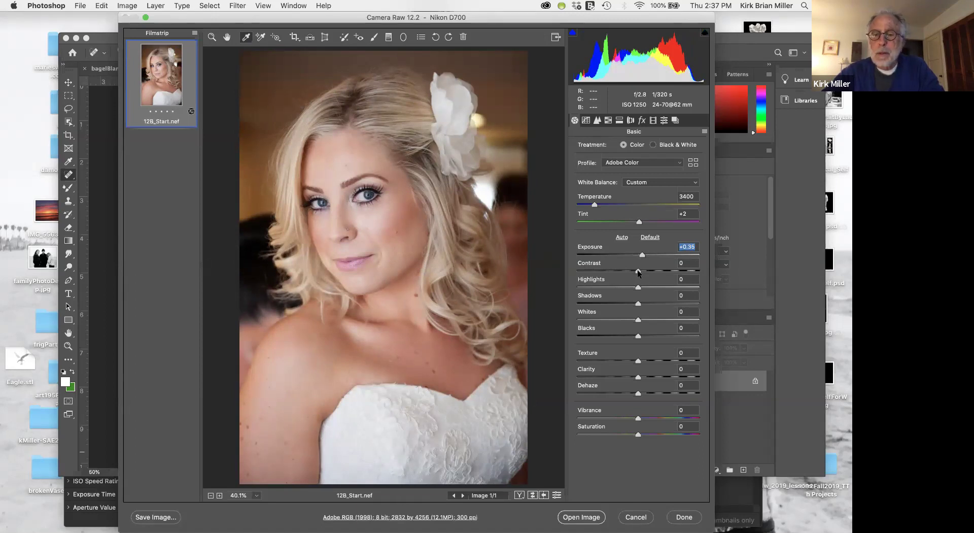
drag(639, 269, 649, 269)
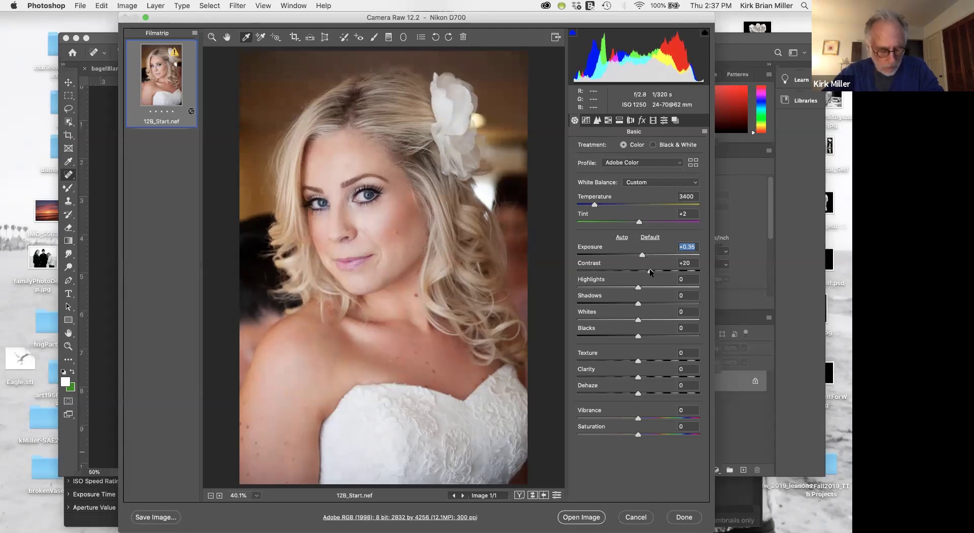
mouse_move(650, 270)
mouse_down()
mouse_move(662, 270)
mouse_move(646, 270)
mouse_up()
click(647, 272)
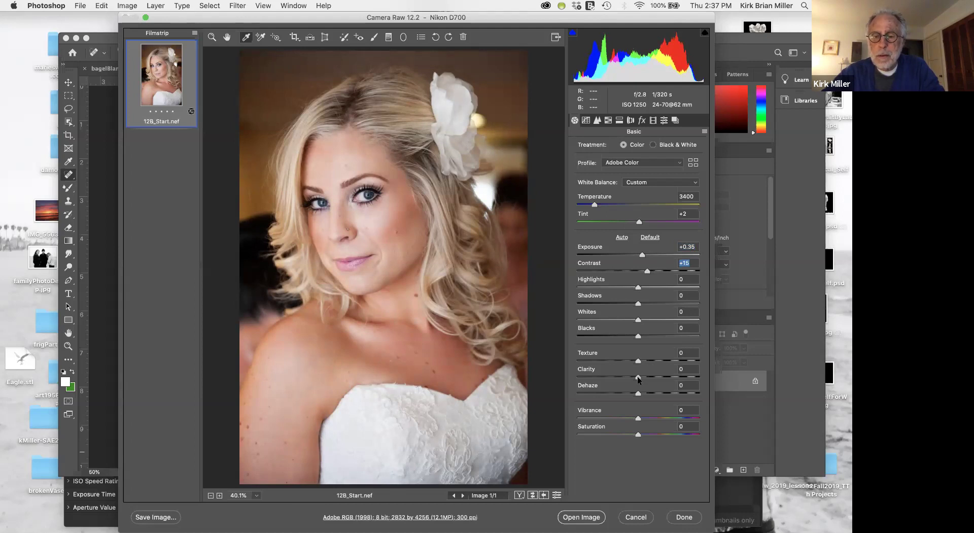
drag(638, 378, 643, 378)
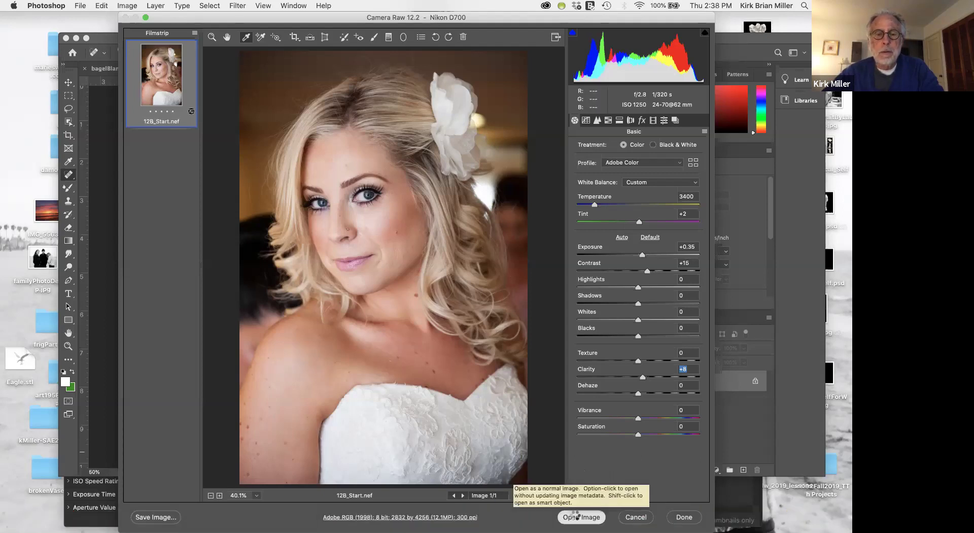
- Open the corrected portrait in Photoshop and duplicate its Background layer
click(573, 515)
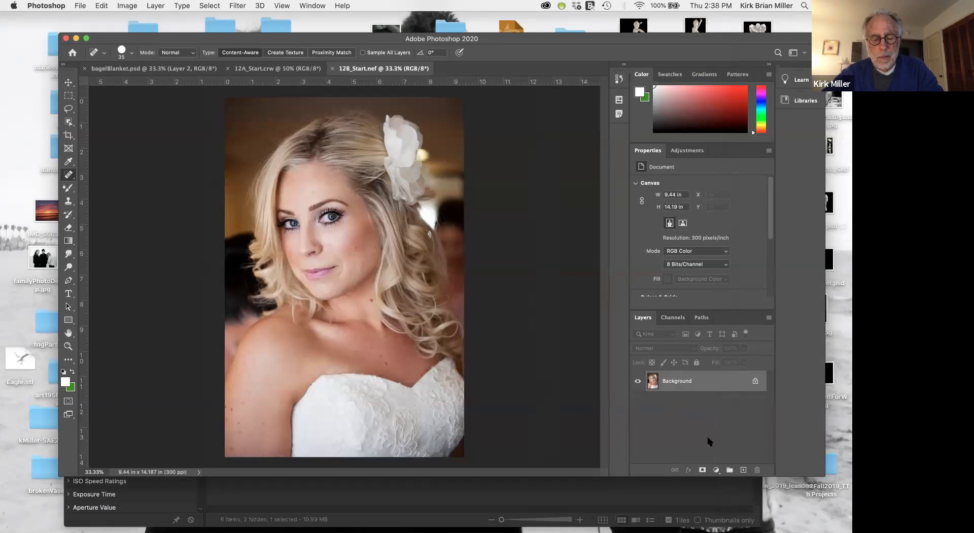
key(super+j)
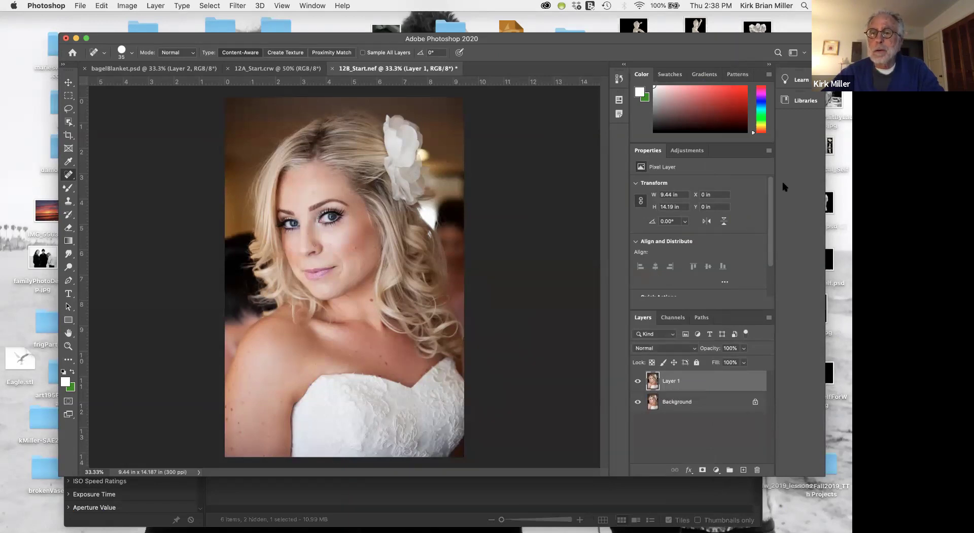
- Add a Levels adjustment layer above the duplicate, using Auto and then RGB input levels of 2, 0.9 and 242
click(690, 149)
click(669, 173)
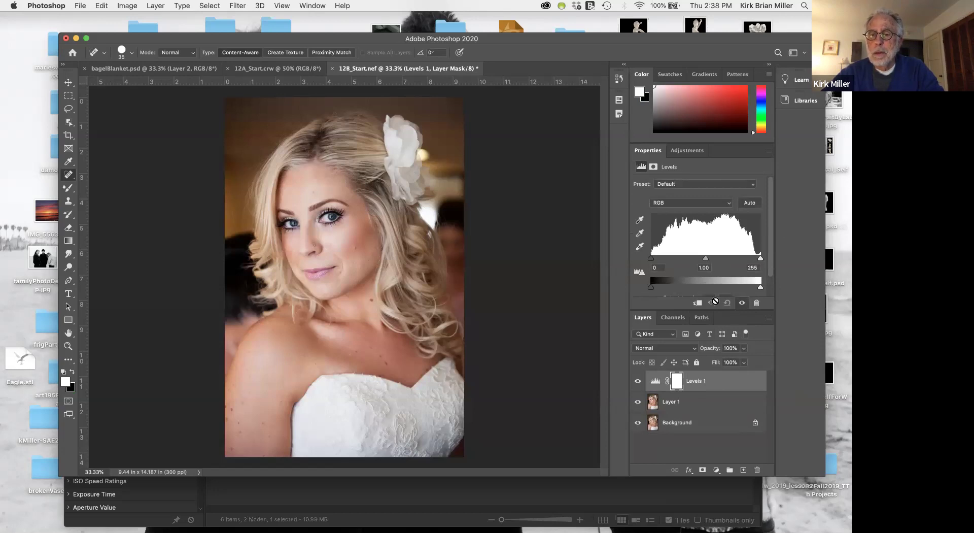
click(751, 203)
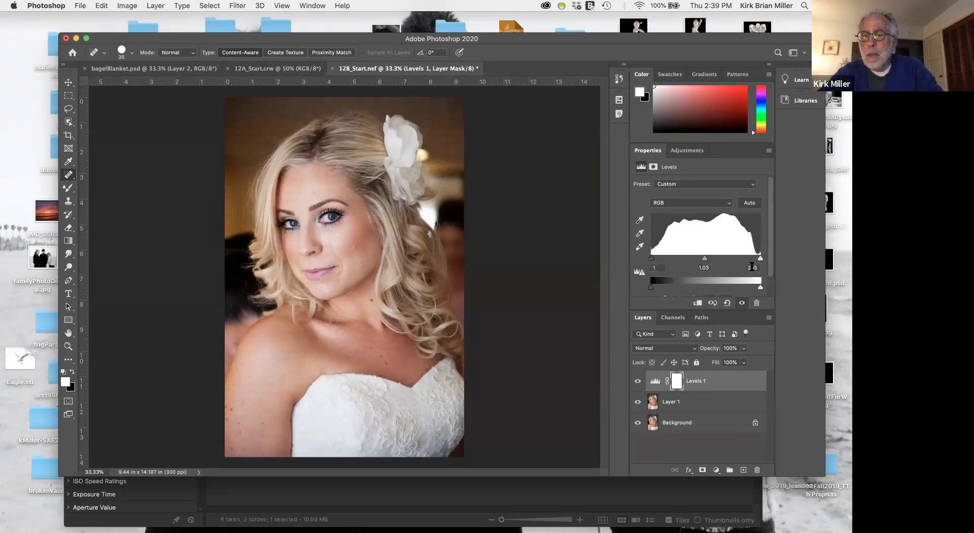
drag(760, 259, 755, 261)
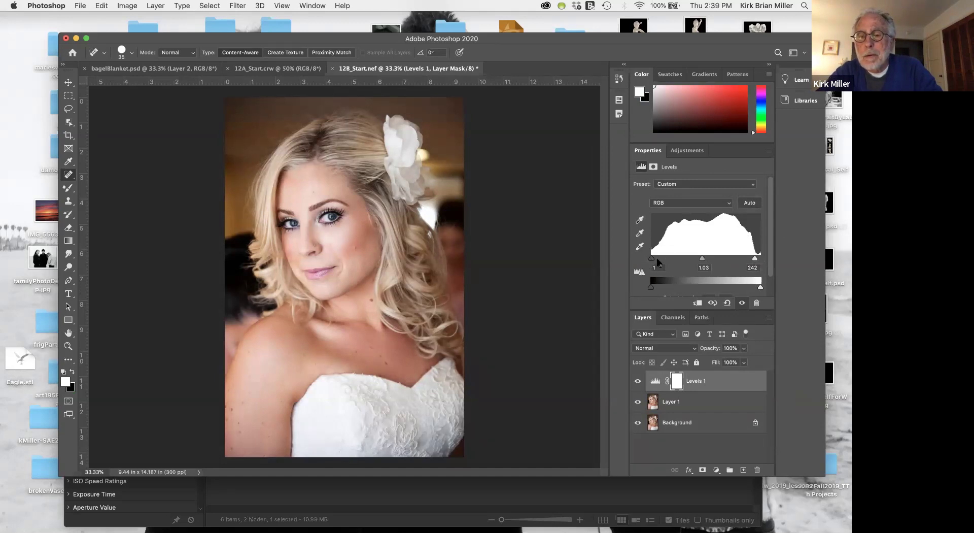
mouse_move(650, 259)
mouse_down()
mouse_move(661, 258)
mouse_move(653, 259)
mouse_up()
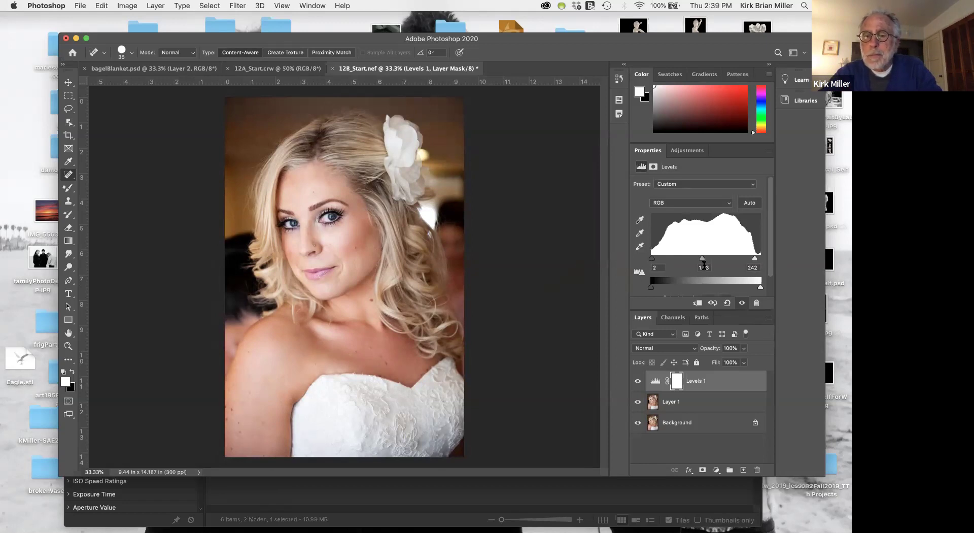
drag(702, 259, 697, 260)
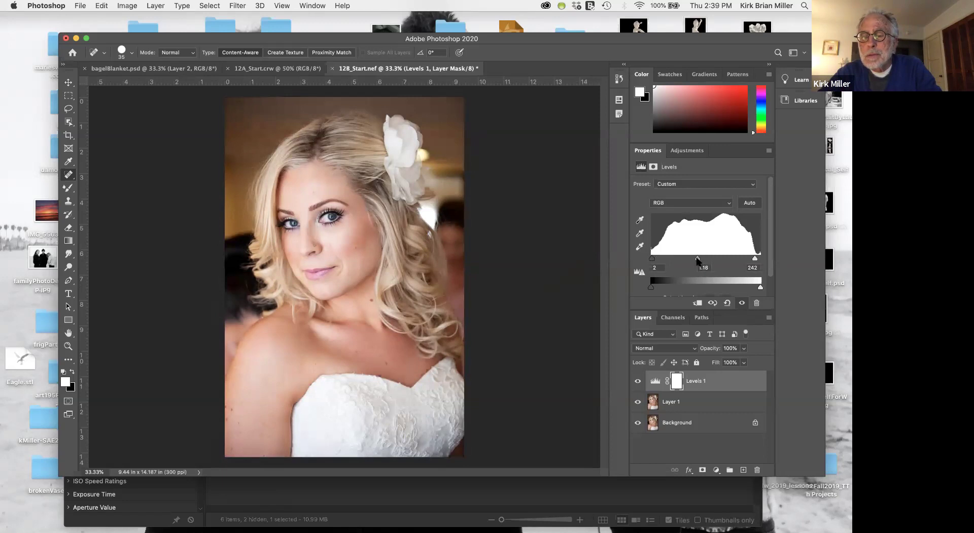
click(710, 263)
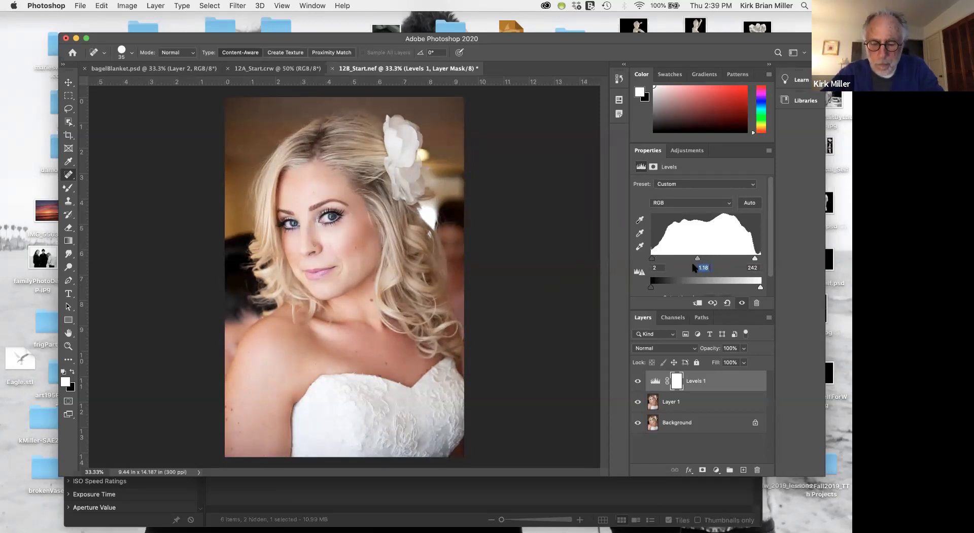
text(.9)
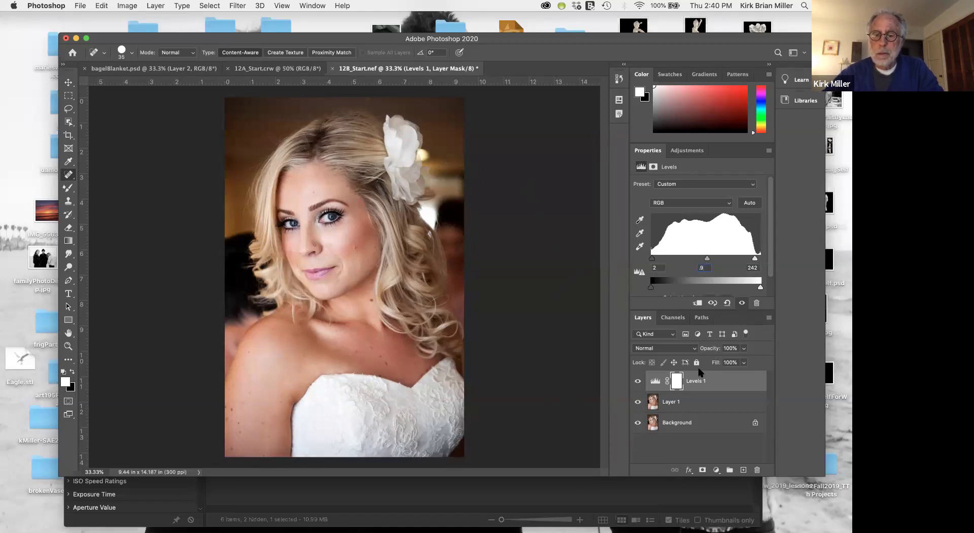
- Convert the duplicated portrait layer, Layer 1, to a smart object and open its contents for editing
click(688, 404)
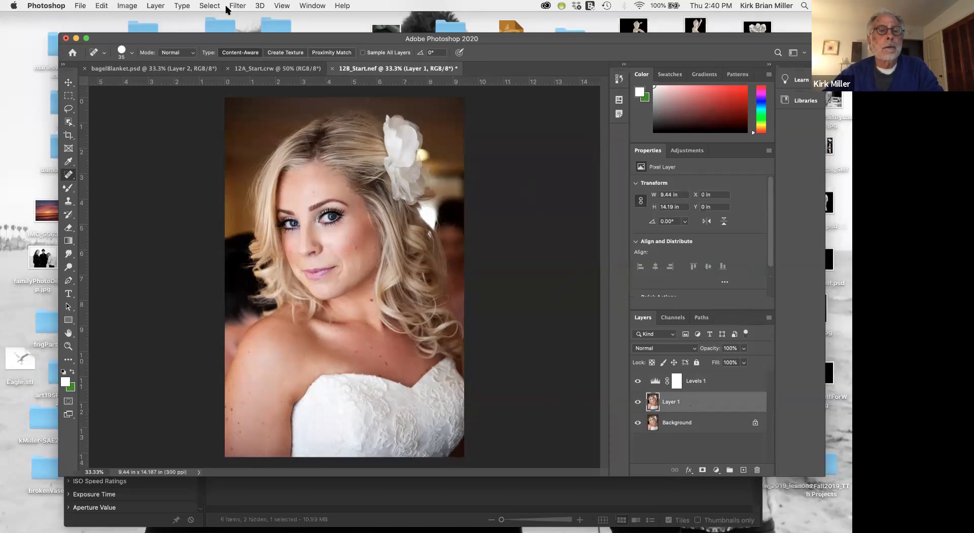
click(157, 6)
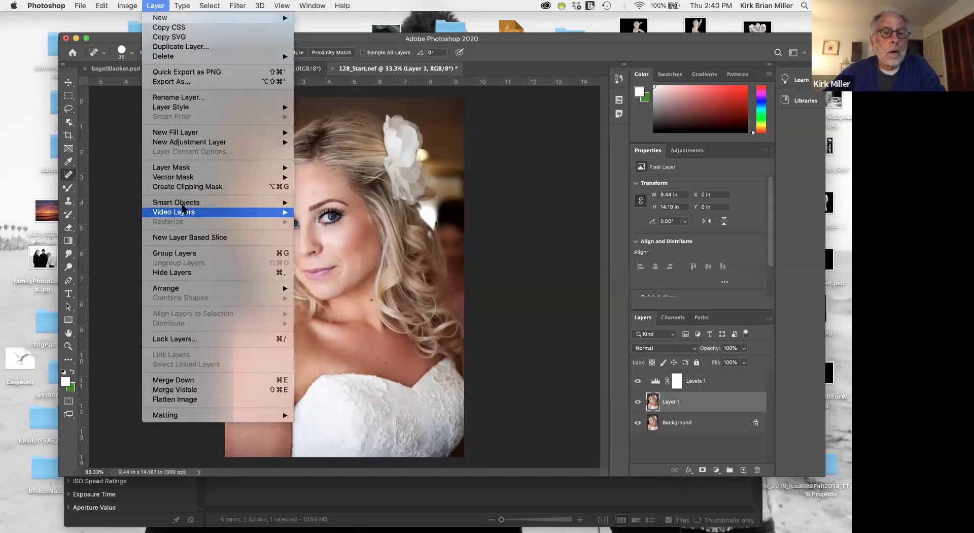
mouse_move(188, 203)
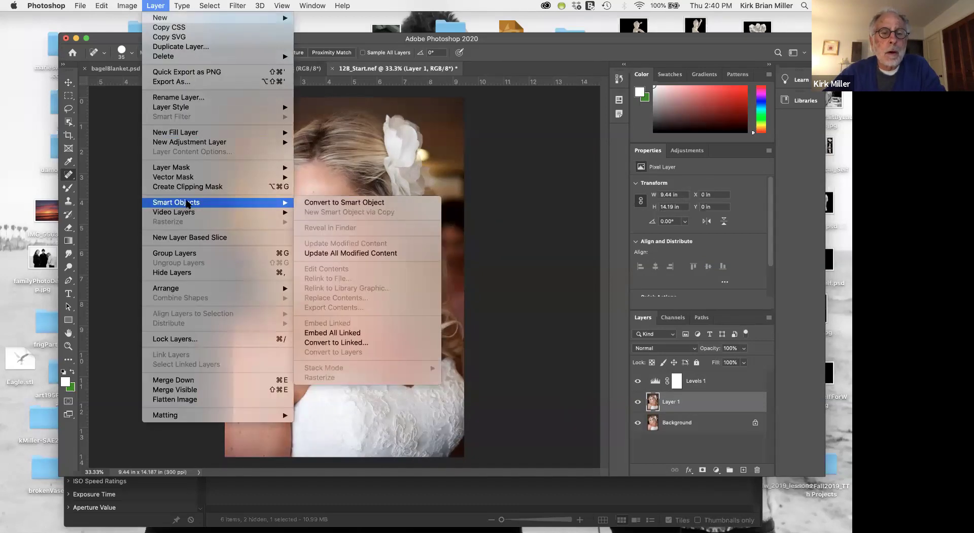
click(329, 203)
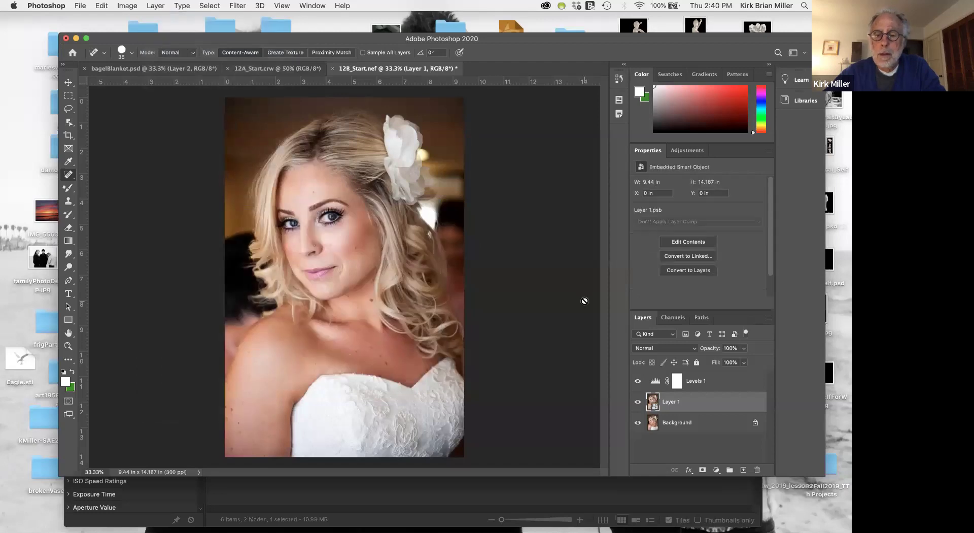
double_click(653, 402)
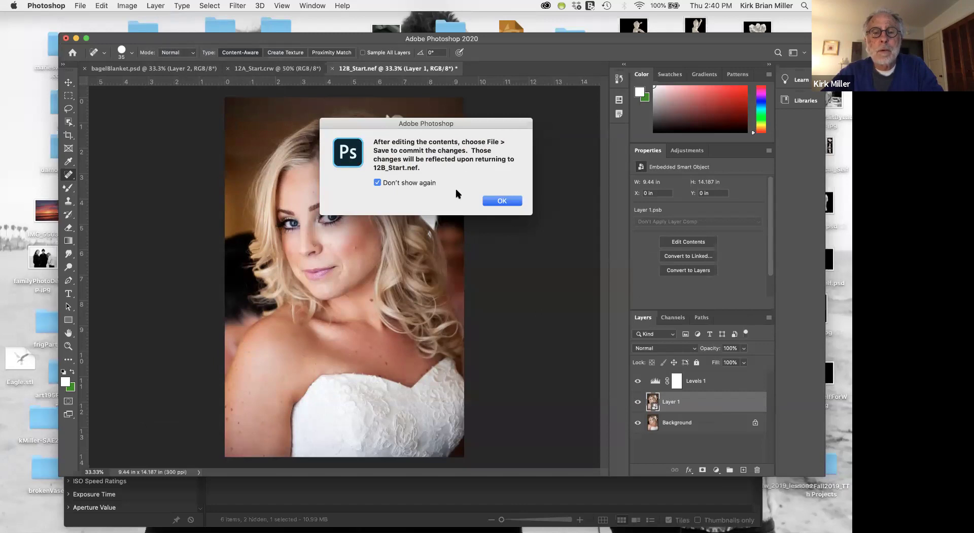
click(502, 201)
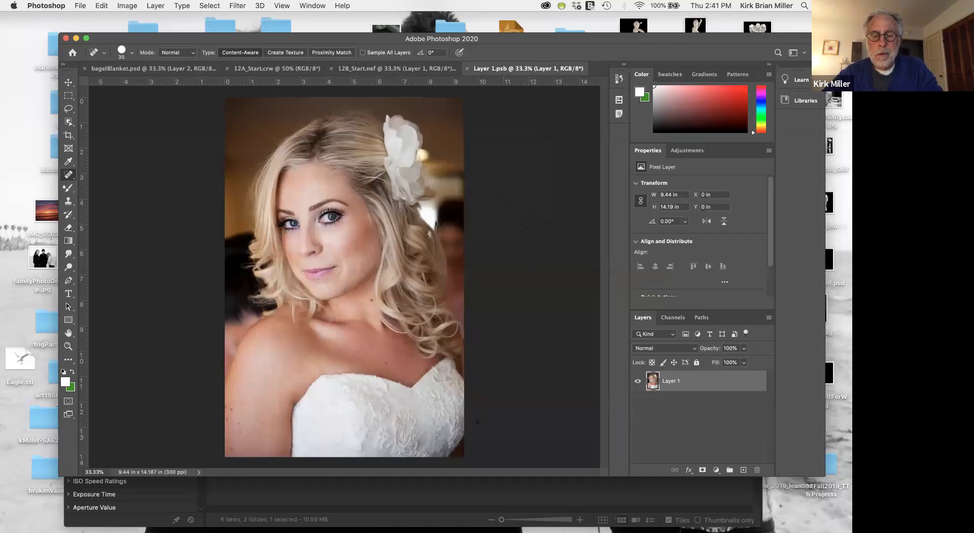
- Switch to Bridge and reopen 12B_Start.nef in Camera Raw
click(487, 495)
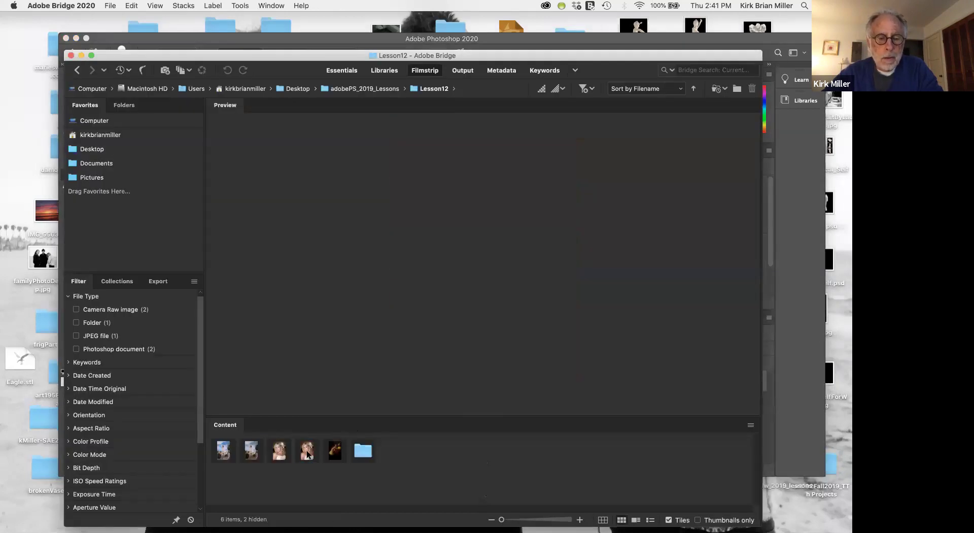
click(307, 450)
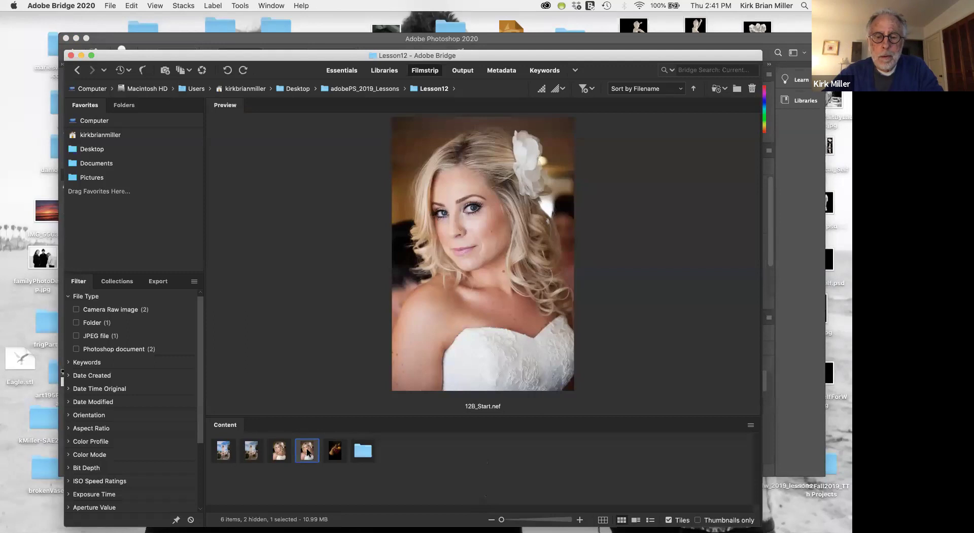
double_click(307, 451)
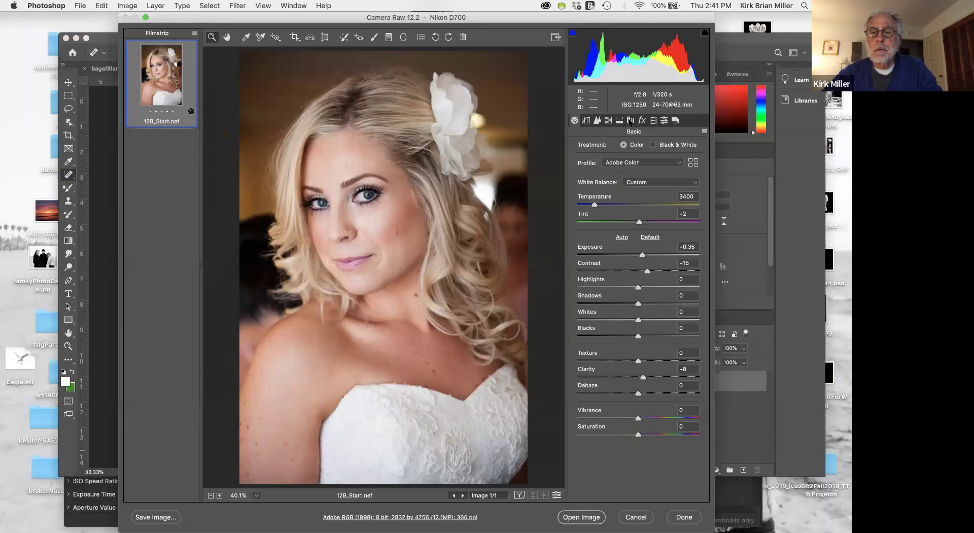
- Shift the Reds hue to -2 in the HSL adjustments and open the portrait in Photoshop
click(608, 120)
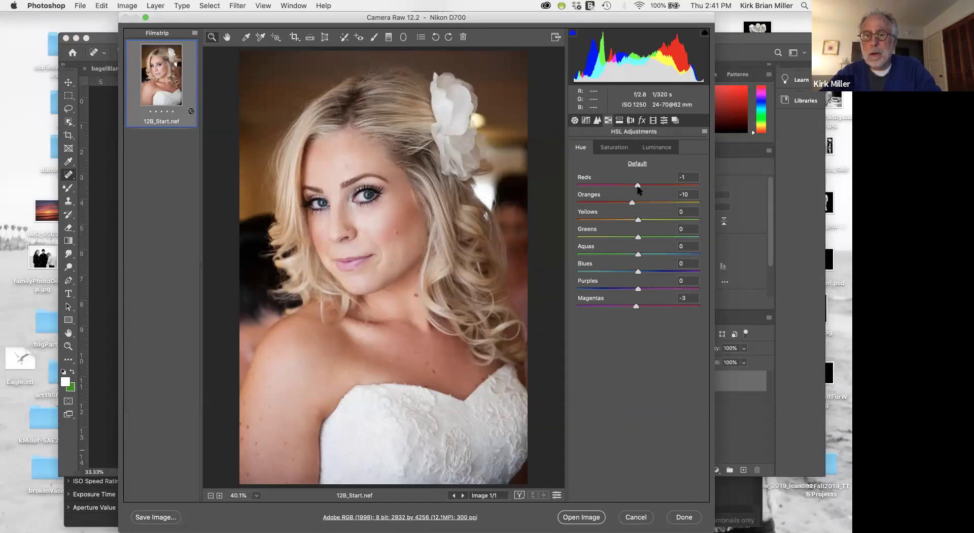
drag(635, 187, 635, 188)
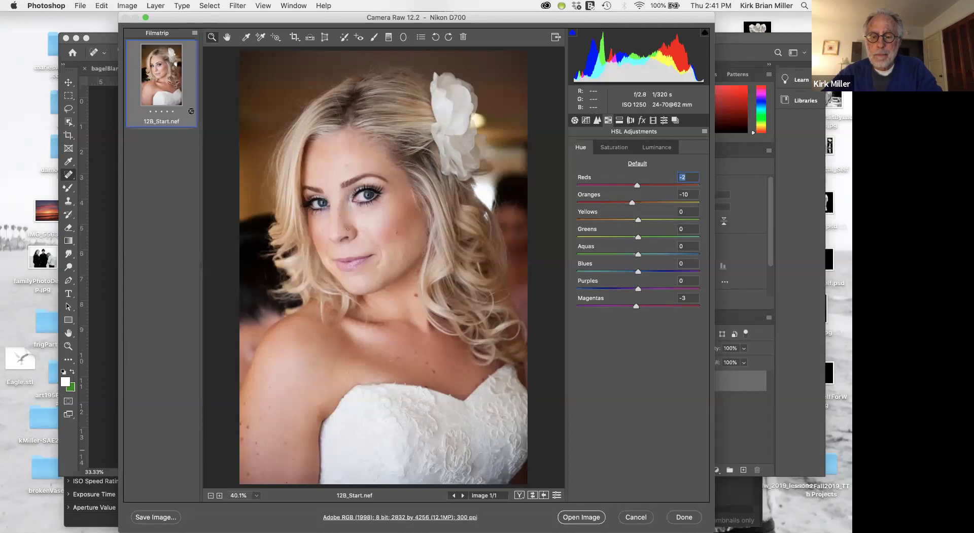
click(582, 517)
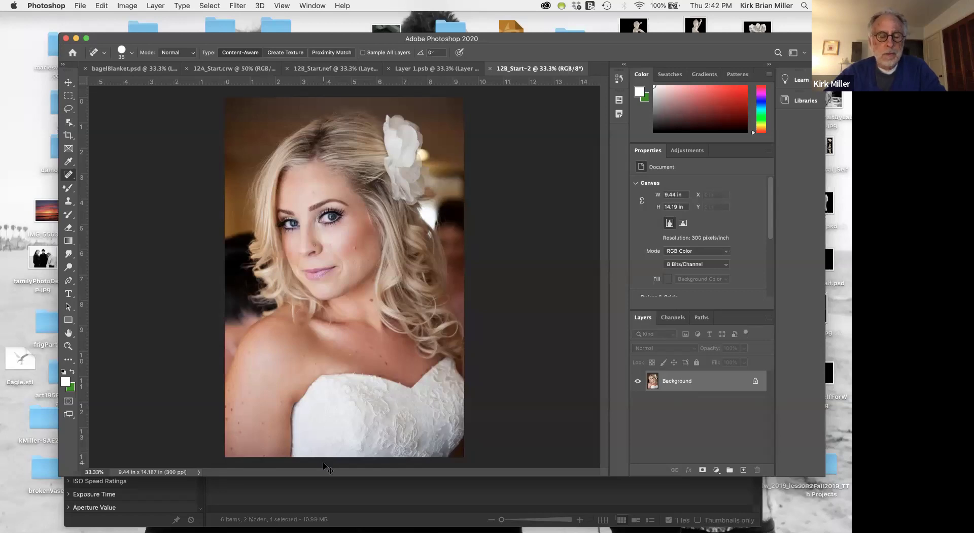
- Remove the nose stud and the dark mole on the side of the neck with the Spot Healing Brush
key(super+equal)
key(super+equal)
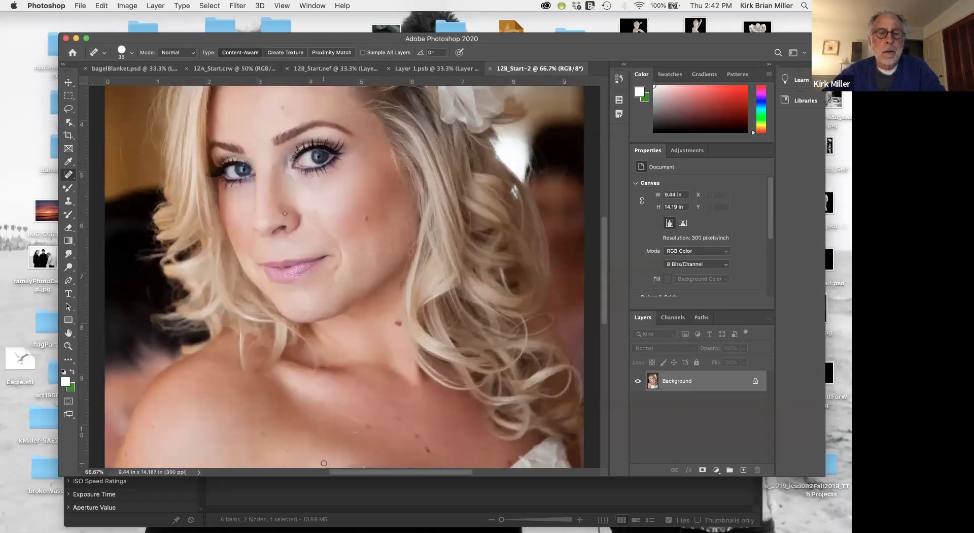
scroll(324, 463, up, 3)
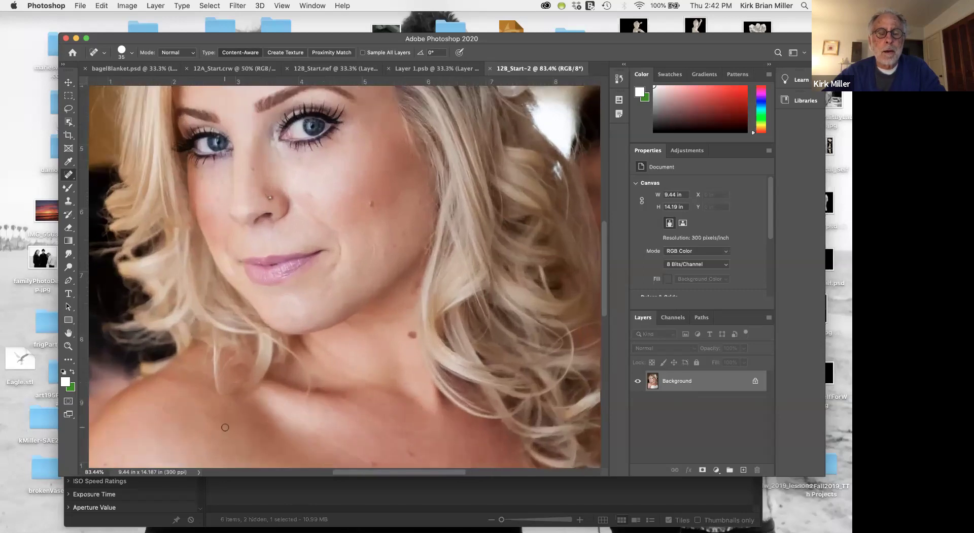
scroll(273, 377, down, 3)
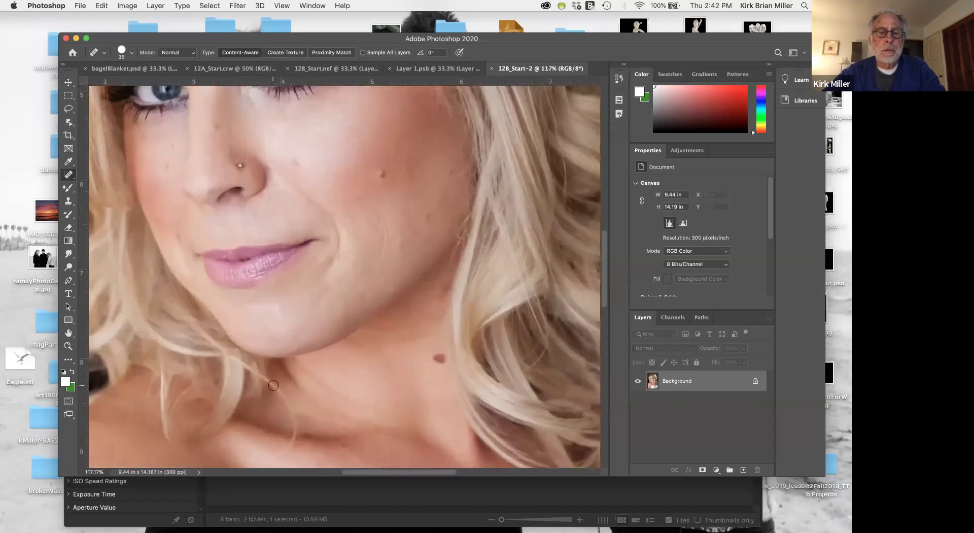
scroll(273, 385, up, 2)
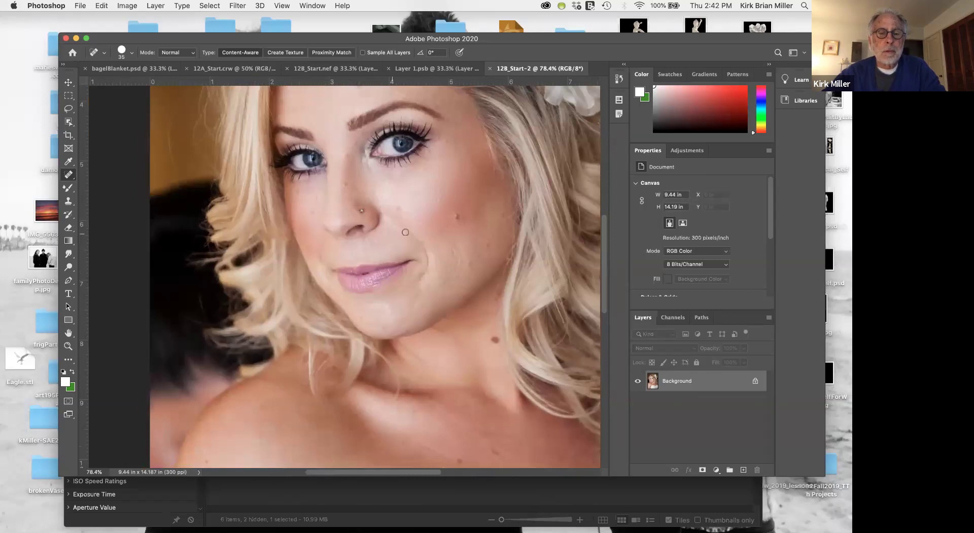
click(361, 208)
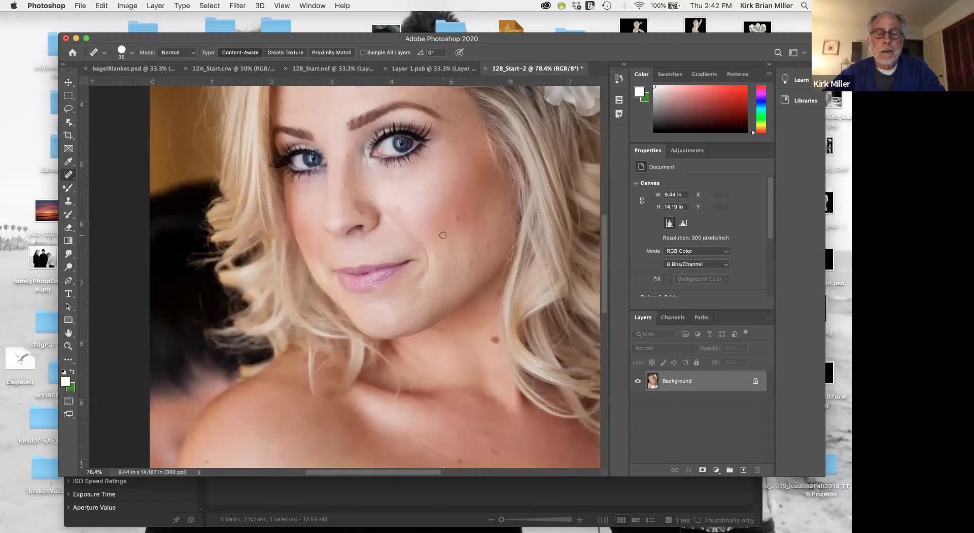
scroll(442, 235, up, 5)
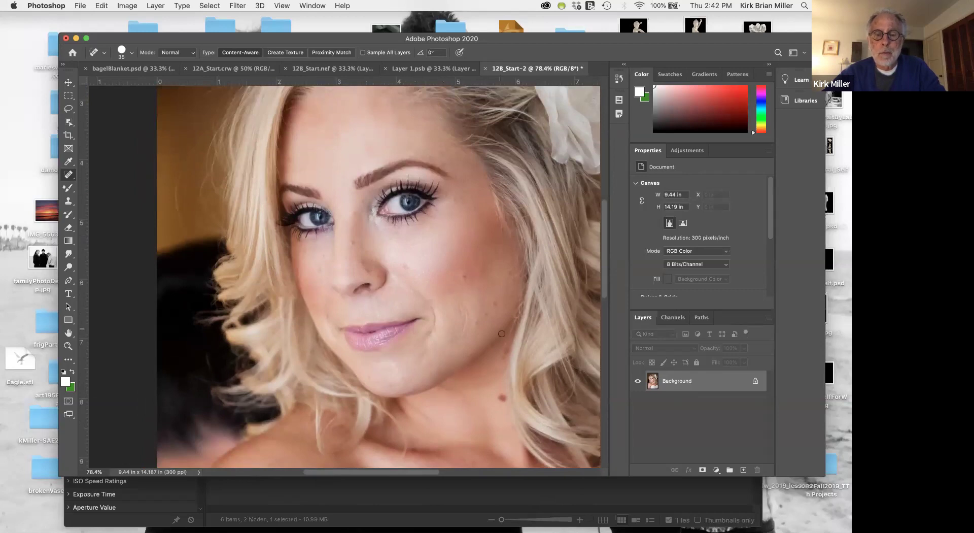
click(503, 398)
- Heal the mole on the bride's cheek and the small spot on the bridge of her nose
scroll(497, 431, down, 8)
scroll(489, 433, up, 5)
scroll(489, 433, right, 3)
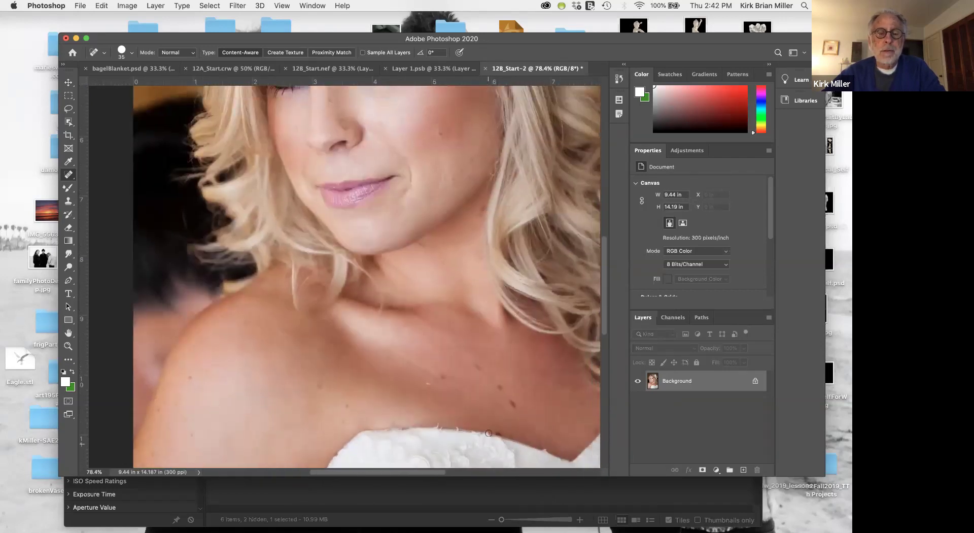
scroll(488, 433, up, 4)
scroll(488, 433, right, 1)
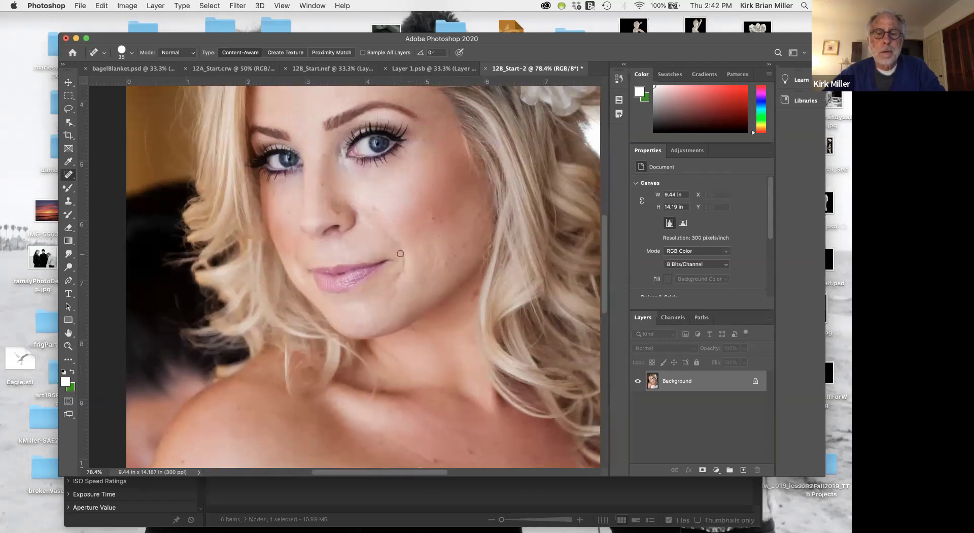
click(434, 219)
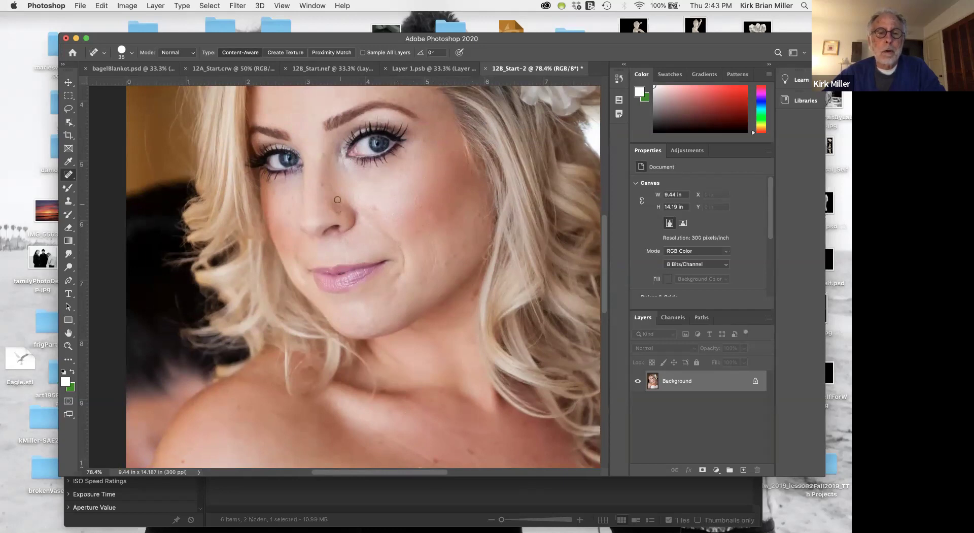
click(322, 183)
scroll(409, 187, left, 3)
scroll(410, 187, up, 5)
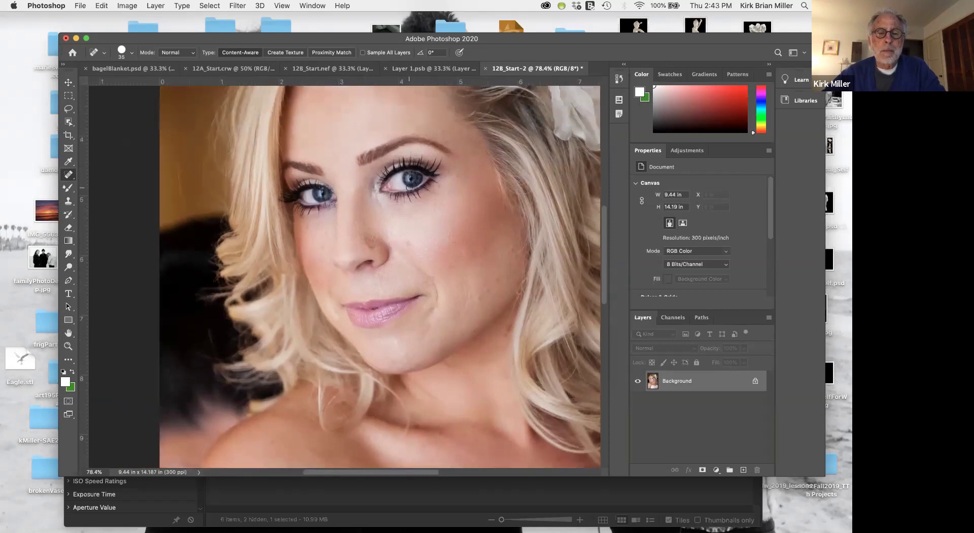